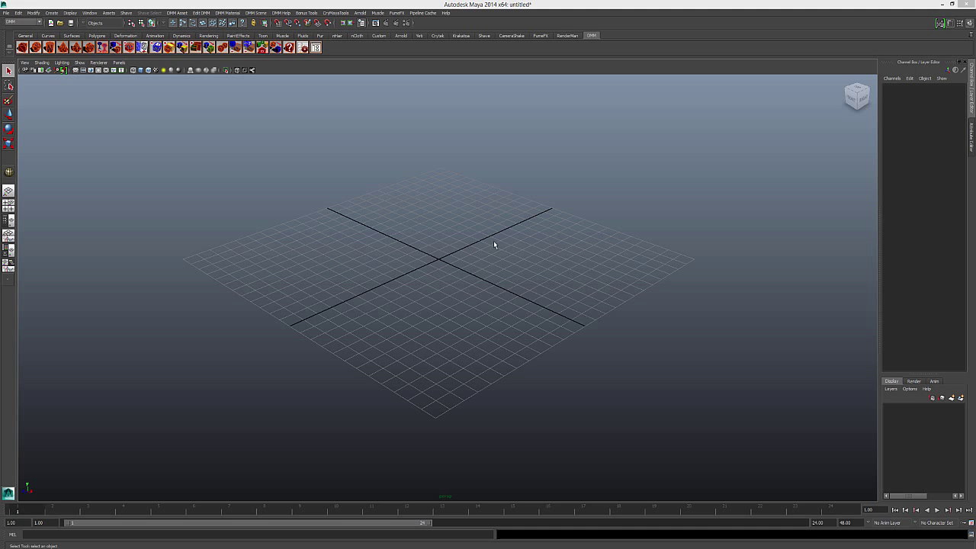
Step: Change the playback end time to 200 so the timeline spans 200 frames
alt+middle_drag(502, 242, 495, 247)
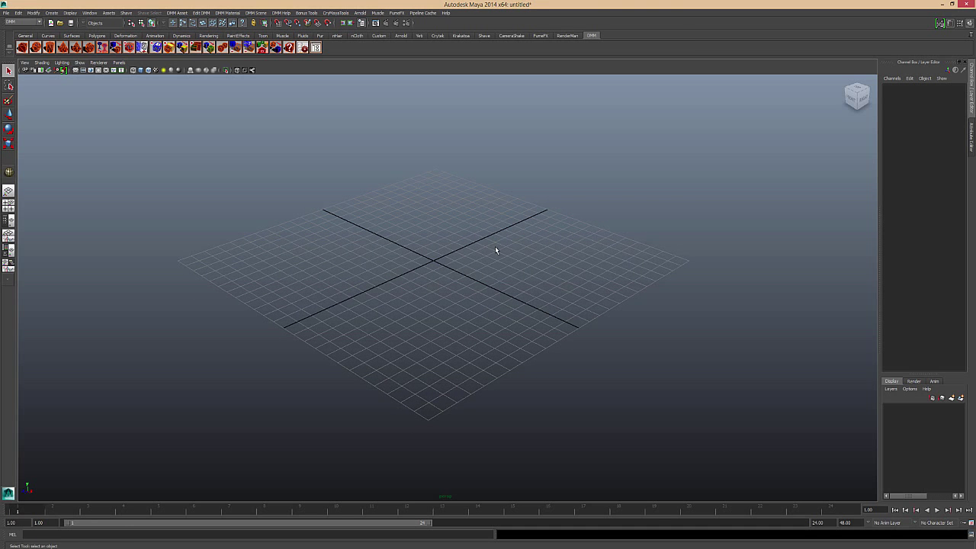
mouse_move(526, 296)
alt+mouse_down()
mouse_move(488, 285)
mouse_move(530, 292)
alt+mouse_up()
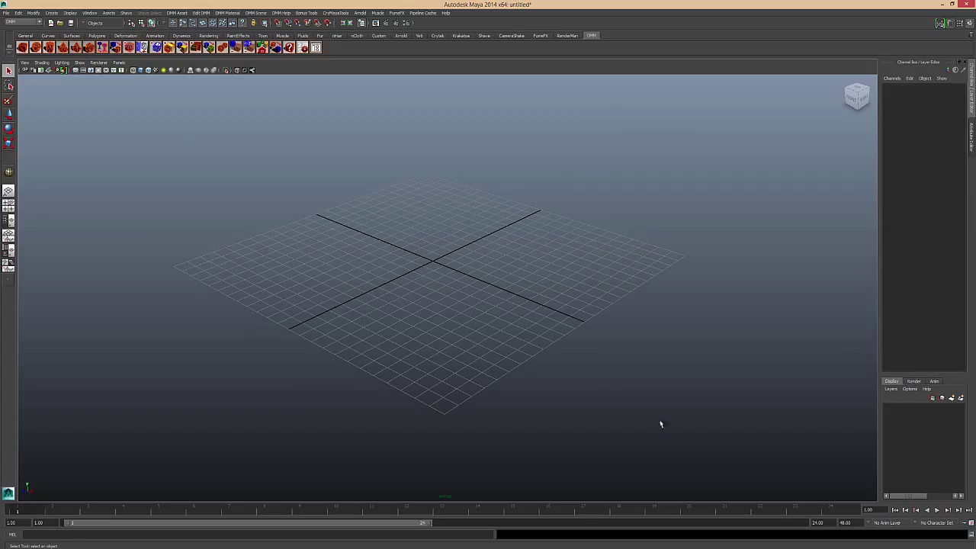
double_click(817, 523)
text(200)
key(Return)
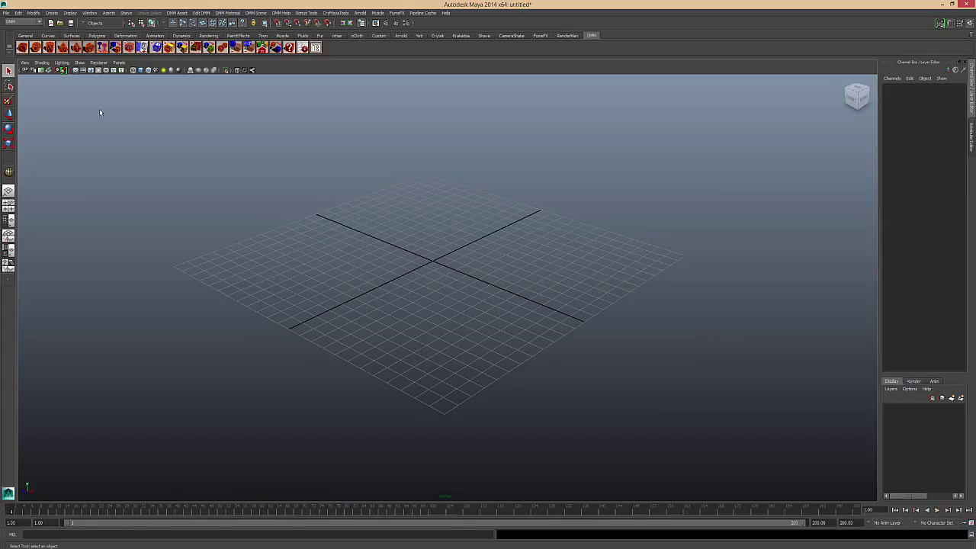
Step: Interactively draw a wide, flat polygon box across the grid
click(97, 36)
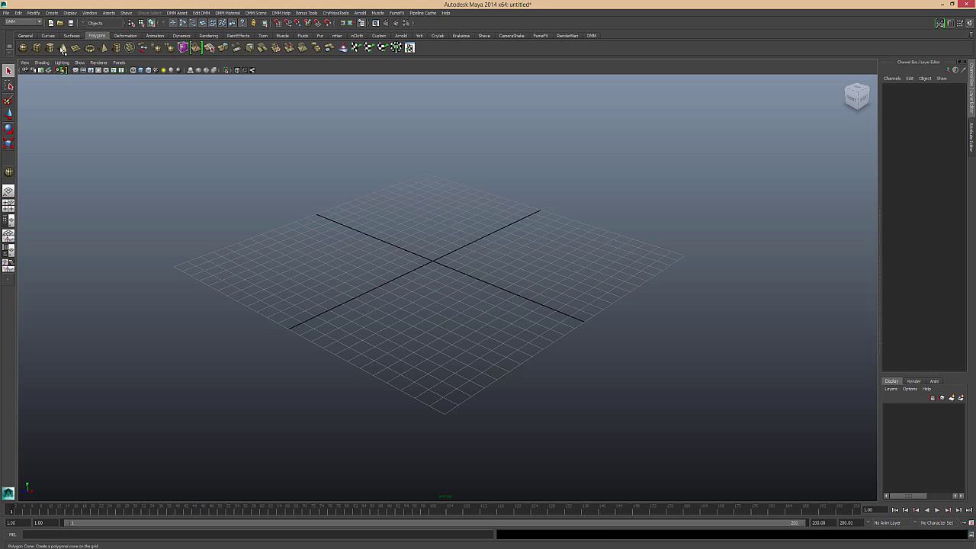
click(36, 48)
alt+drag(375, 285, 404, 287)
mouse_move(137, 151)
mouse_down()
mouse_move(697, 329)
mouse_move(875, 464)
mouse_up()
drag(553, 366, 551, 268)
Step: Shade the slab, move it along Z and scale it, then deselect it
key(5)
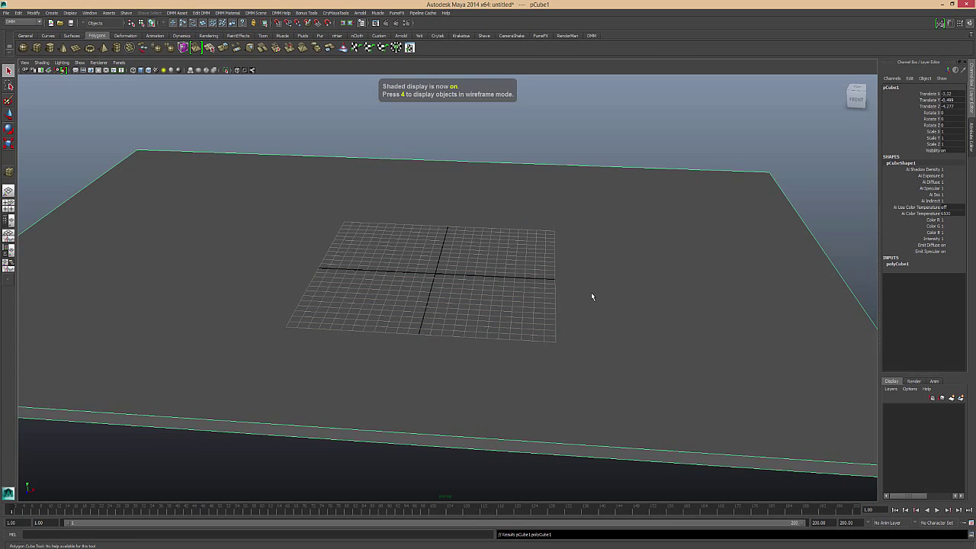
mouse_move(591, 296)
alt+mouse_down()
mouse_move(592, 276)
mouse_move(552, 298)
mouse_move(523, 290)
alt+mouse_up()
key(w)
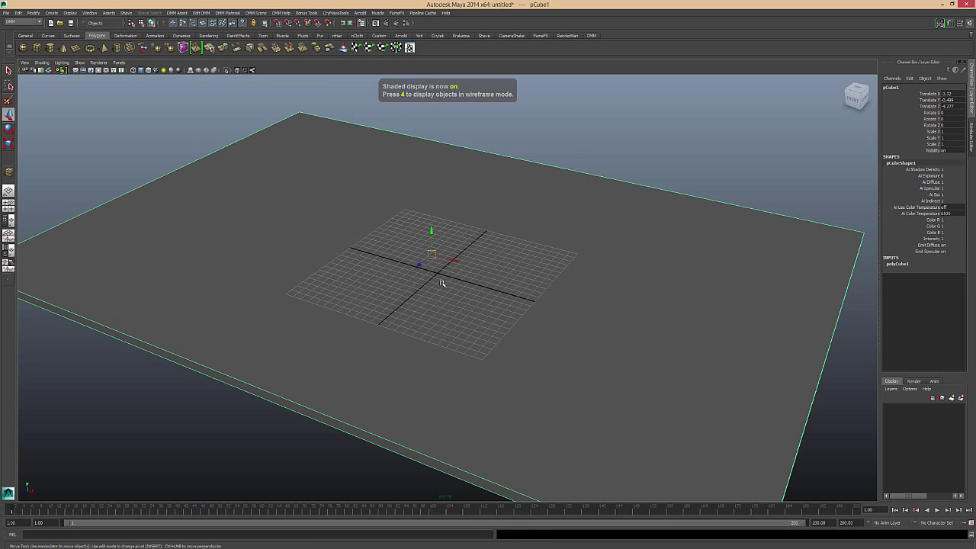
mouse_move(420, 263)
mouse_down()
mouse_move(459, 282)
mouse_move(501, 255)
mouse_move(493, 266)
mouse_move(438, 246)
mouse_move(443, 259)
mouse_move(358, 149)
mouse_move(384, 244)
mouse_move(485, 186)
mouse_up()
key(r)
click(357, 149)
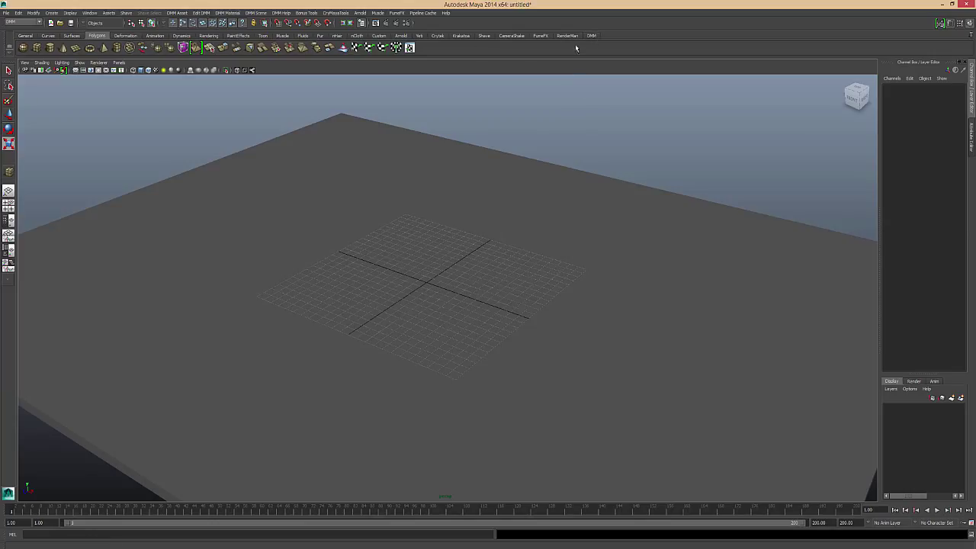
Step: Switch to the DMM shelf and DMM menu set, then browse the Edit DMM menu
click(591, 36)
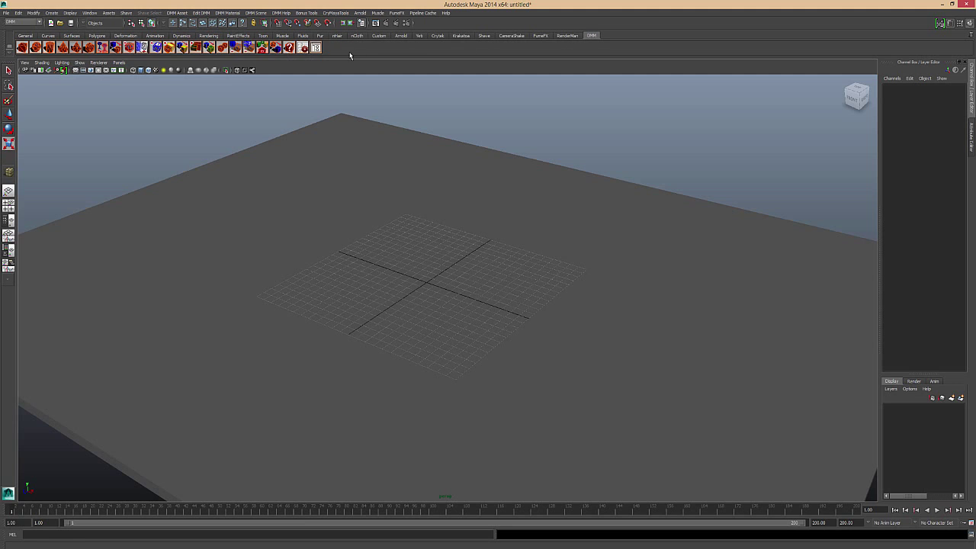
click(21, 25)
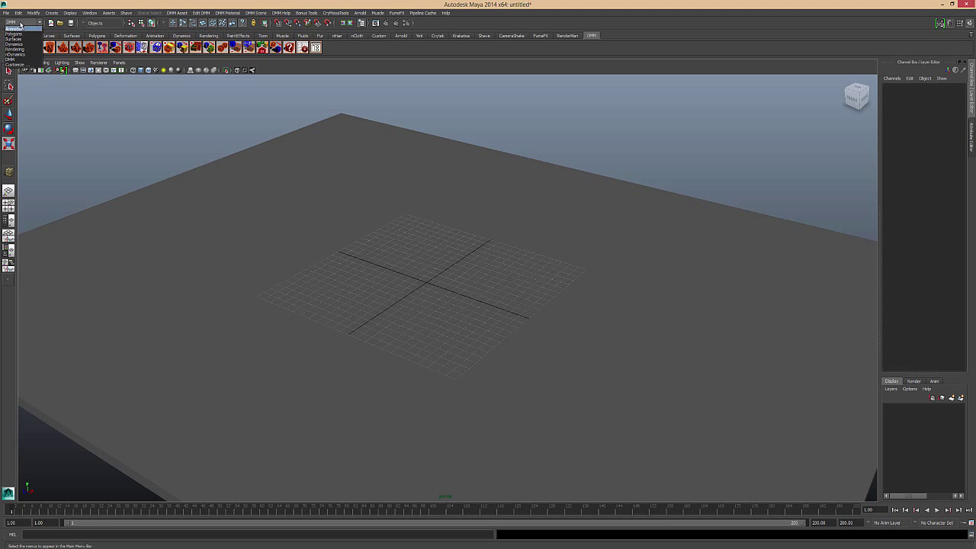
click(11, 58)
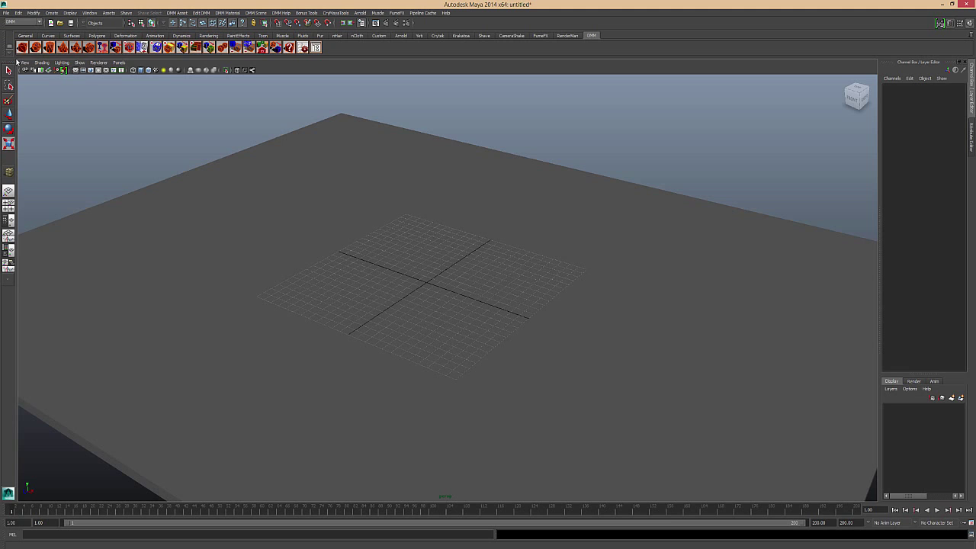
click(201, 13)
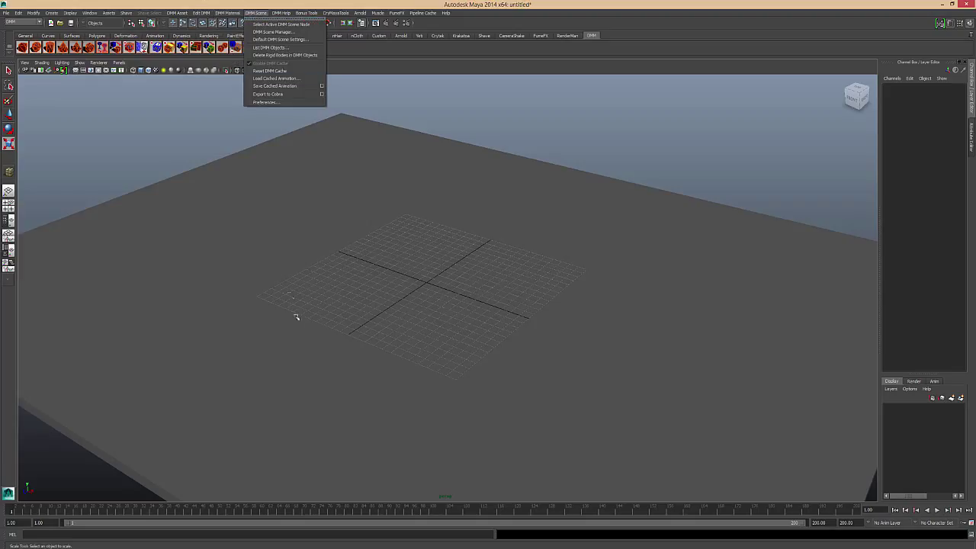
Step: Select the floor slab pCube1, view it from a low side angle, and return to the DMM shelf
click(353, 377)
click(298, 293)
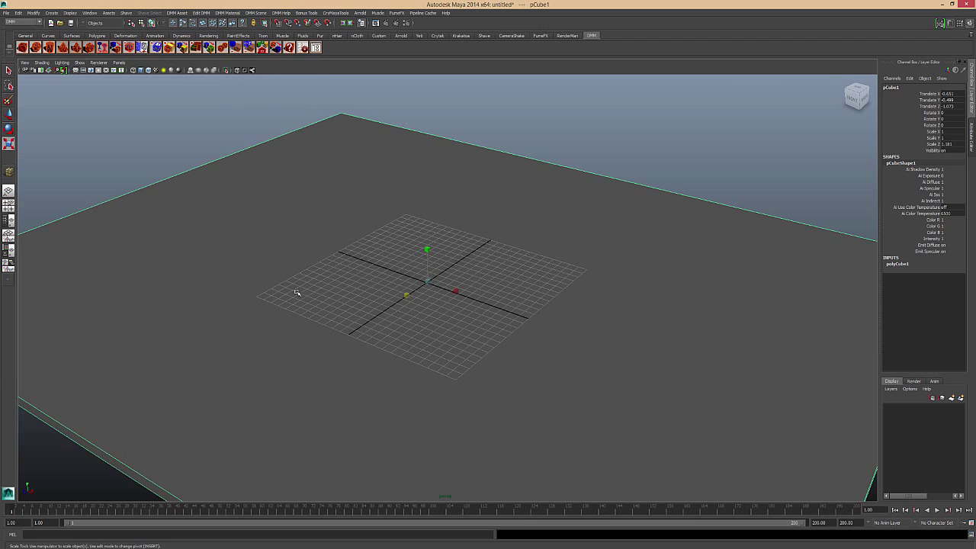
alt+drag(233, 173, 283, 192)
key(w)
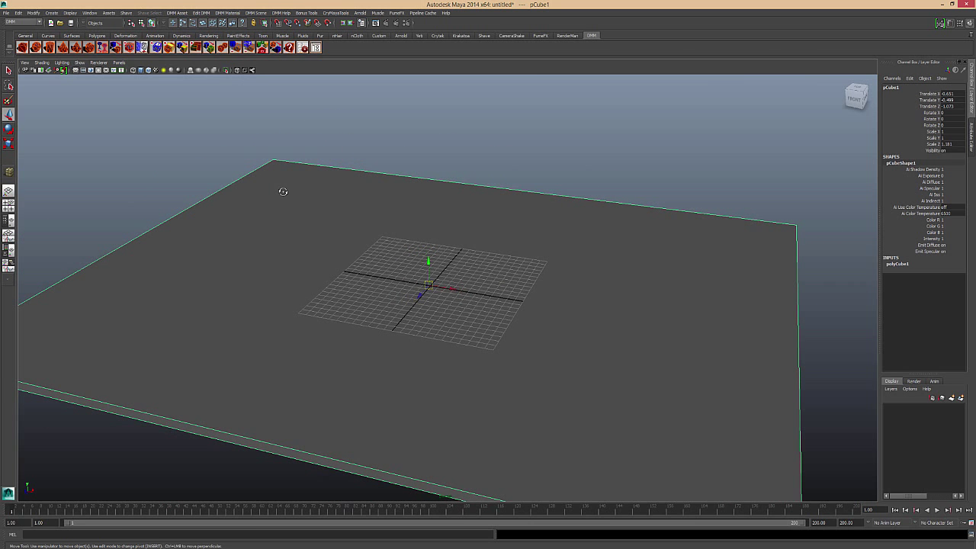
mouse_move(444, 305)
alt+mouse_down()
mouse_move(356, 281)
mouse_move(409, 292)
mouse_move(396, 275)
alt+mouse_up()
scroll(146, 127, up, 3)
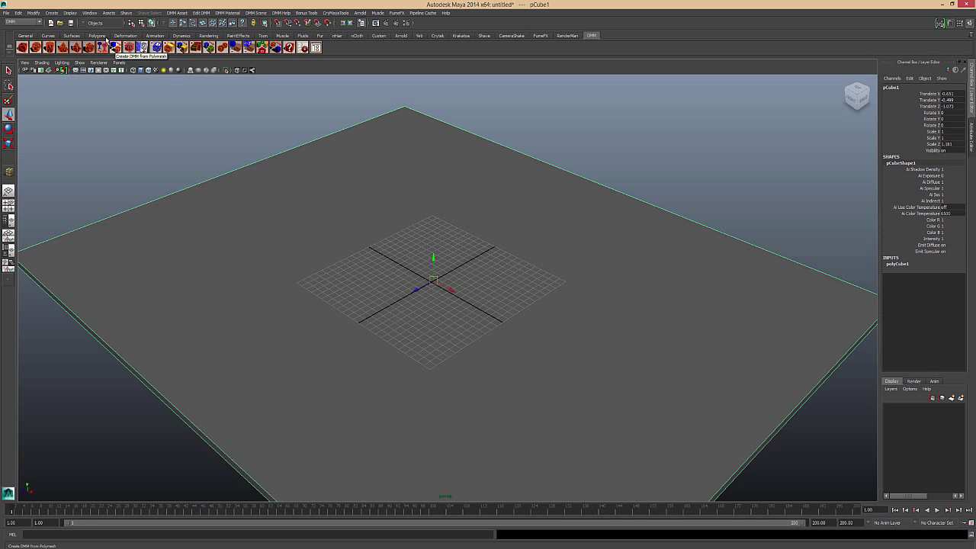
click(92, 36)
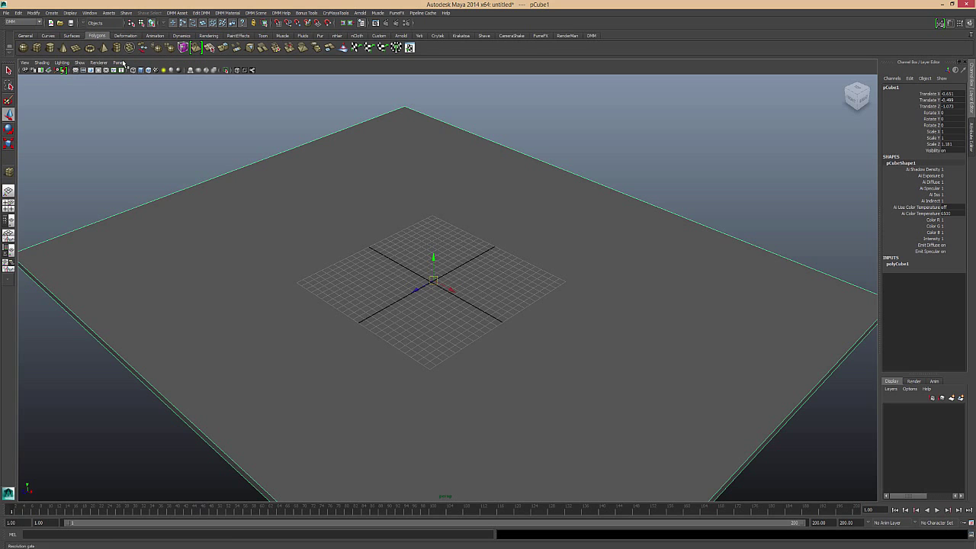
click(591, 36)
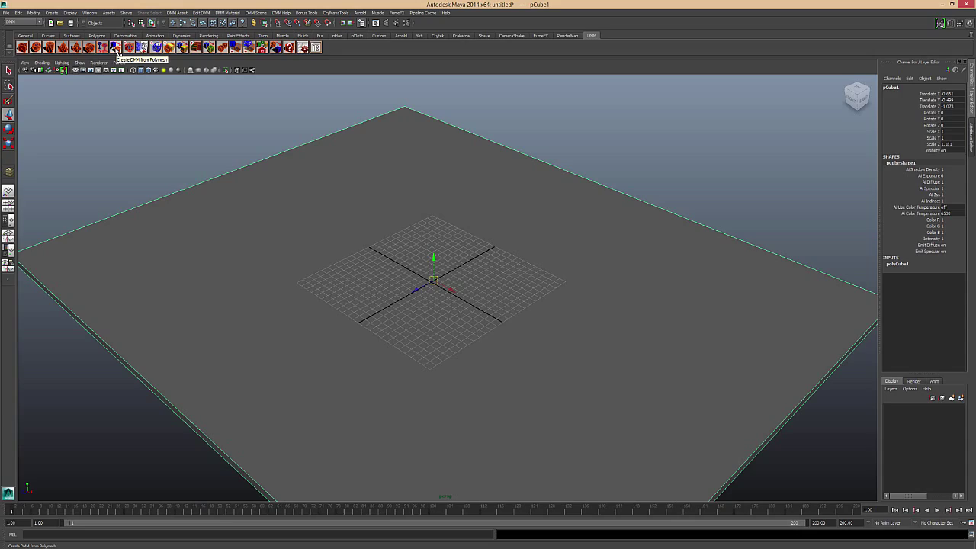
click(116, 51)
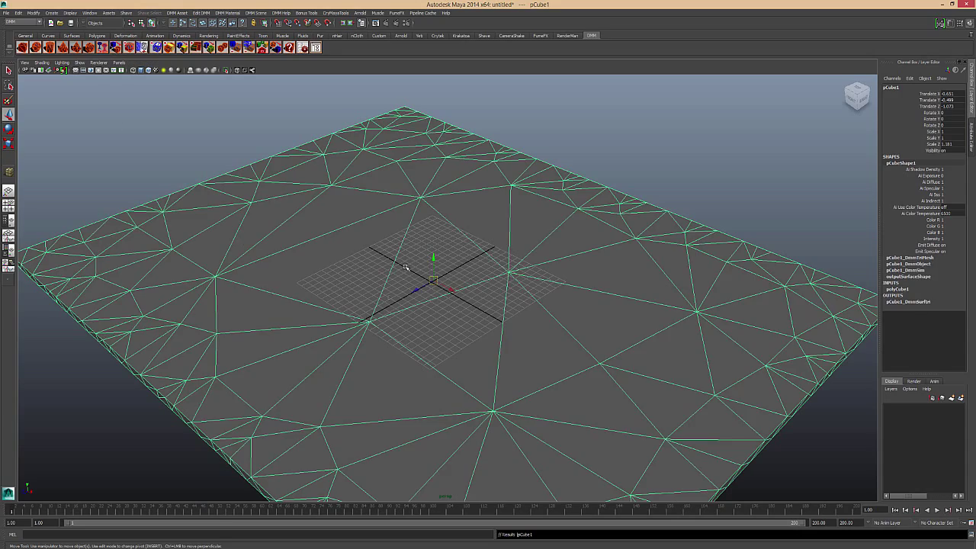
mouse_move(395, 259)
alt+mouse_down()
mouse_move(387, 255)
mouse_move(451, 258)
mouse_move(639, 385)
alt+mouse_up()
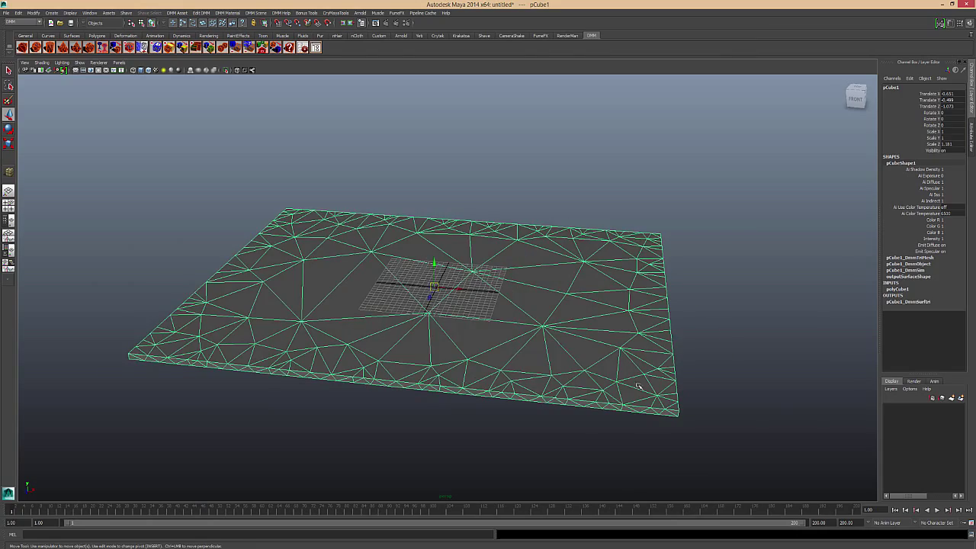
alt+right_drag(786, 423, 773, 414)
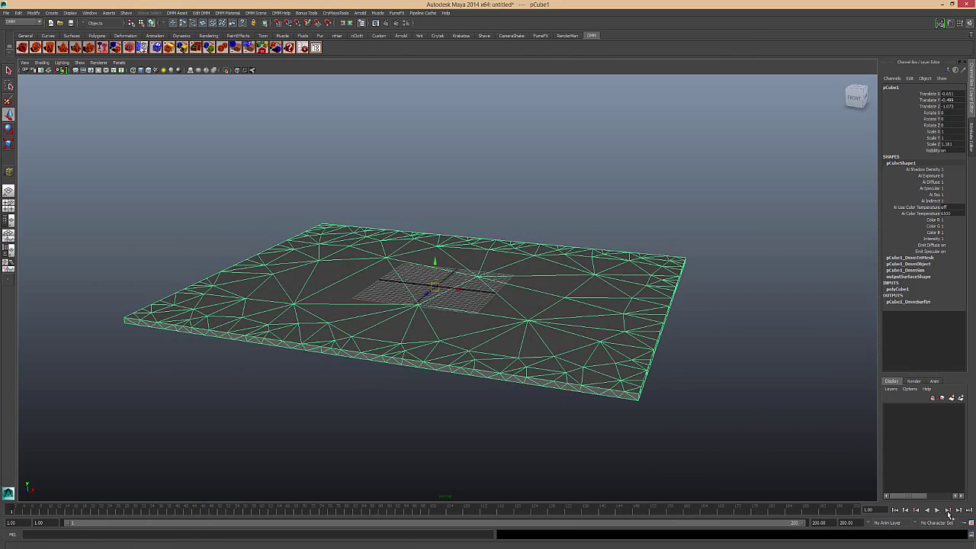
key(alt+v)
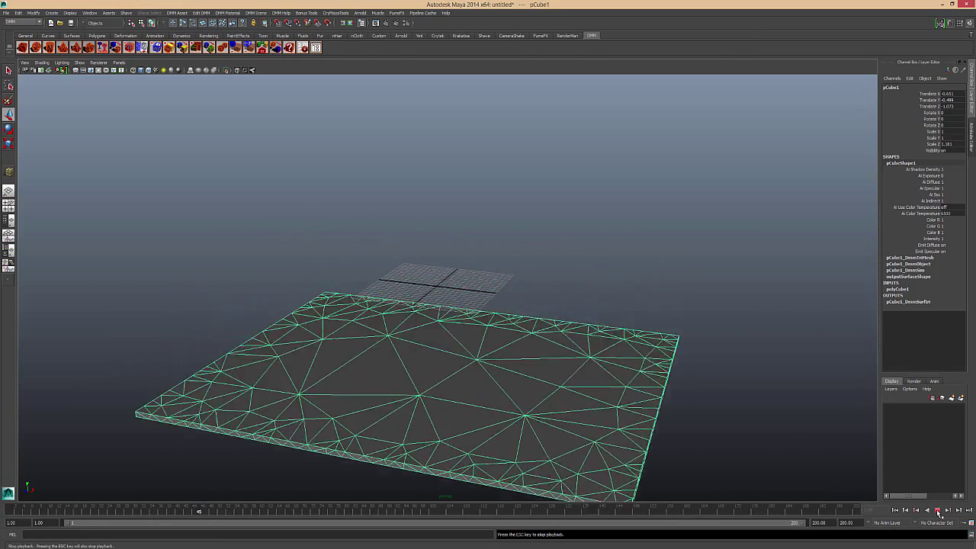
click(937, 510)
click(894, 510)
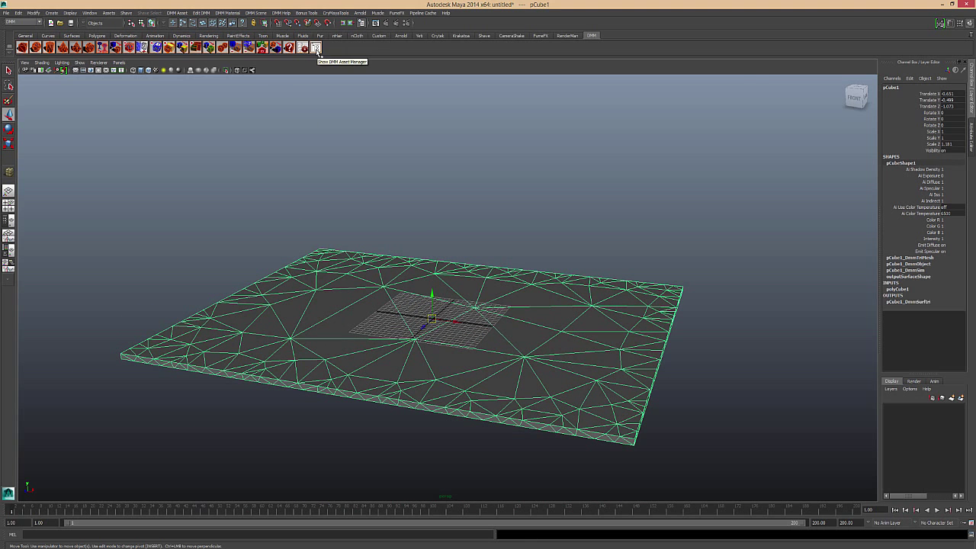
Step: Open the DMM Asset Manager and enlarge its window to show more settings
click(315, 48)
drag(659, 82, 760, 82)
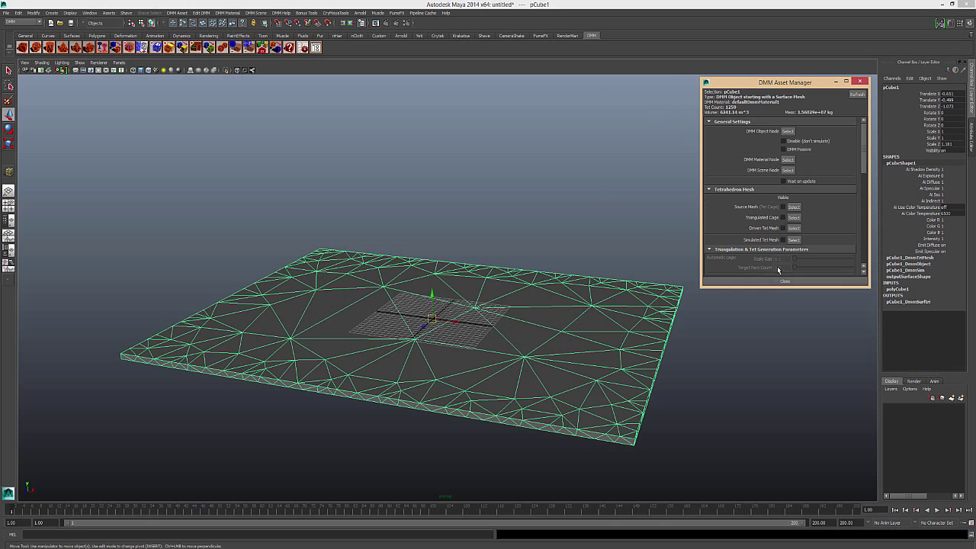
drag(776, 289, 768, 494)
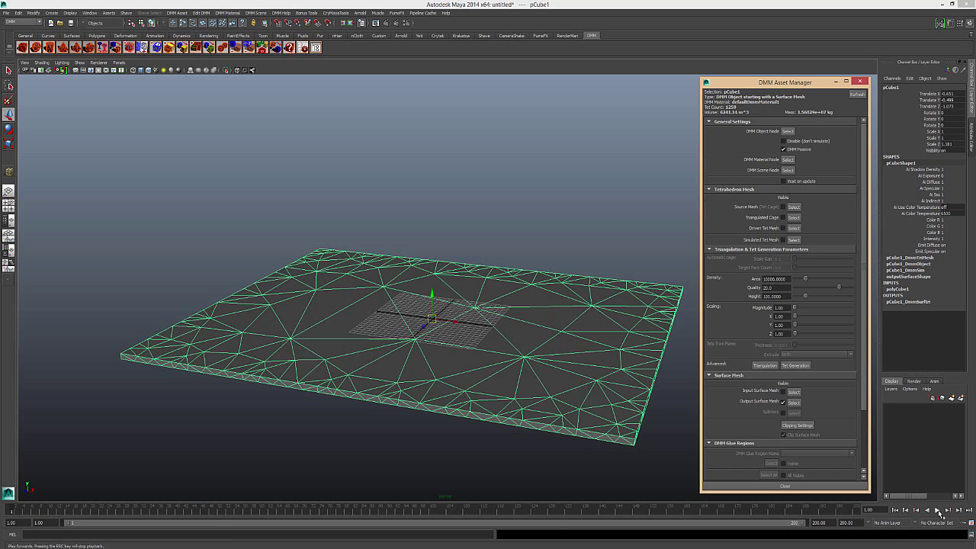
Step: Test playback of the passive floor, rewind to frame 1, and clear the selection
click(939, 511)
click(938, 510)
click(897, 510)
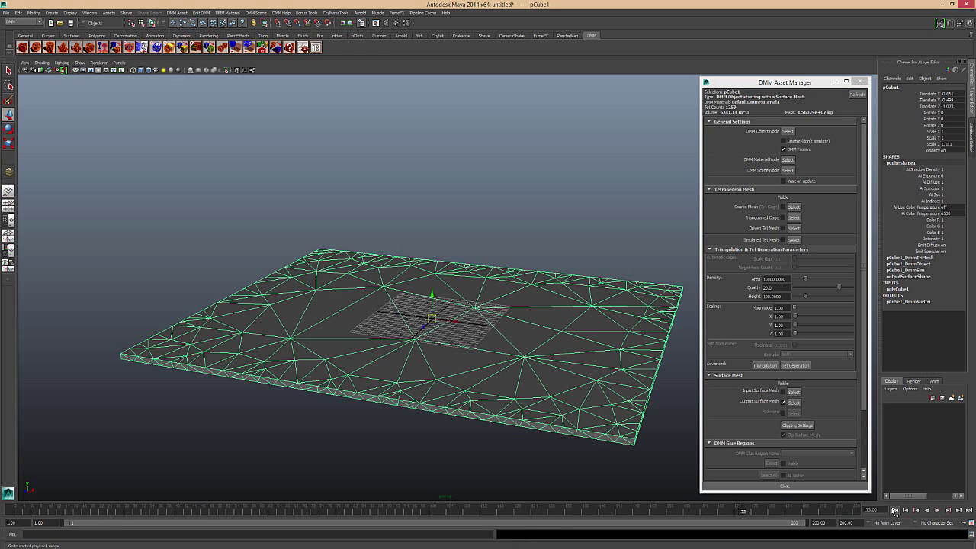
mouse_move(534, 219)
alt+mouse_down()
mouse_move(532, 227)
mouse_move(571, 150)
mouse_move(517, 207)
alt+mouse_up()
click(544, 157)
Step: Draw a thin polygon box on the floor and raise it into a tall wall
click(97, 36)
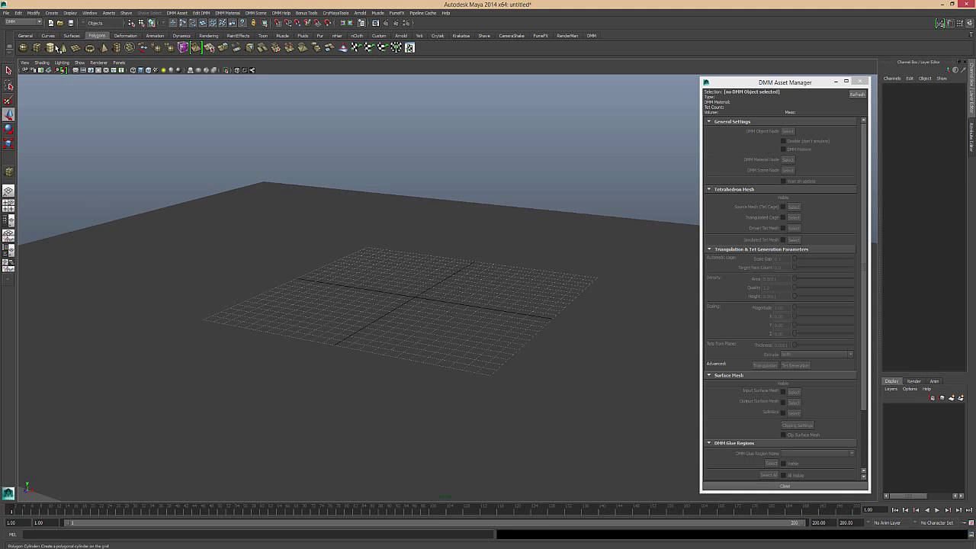
click(36, 47)
alt+drag(157, 148, 430, 276)
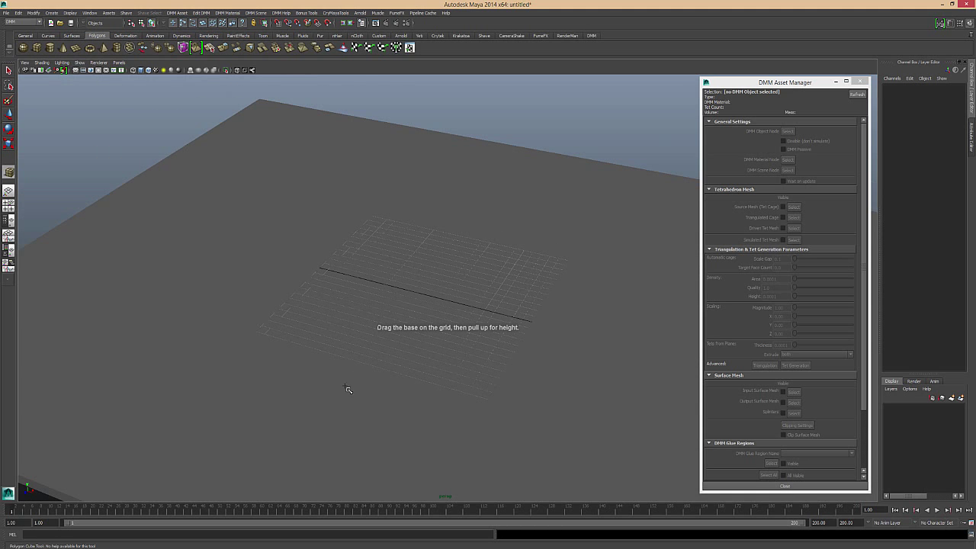
drag(347, 393, 497, 211)
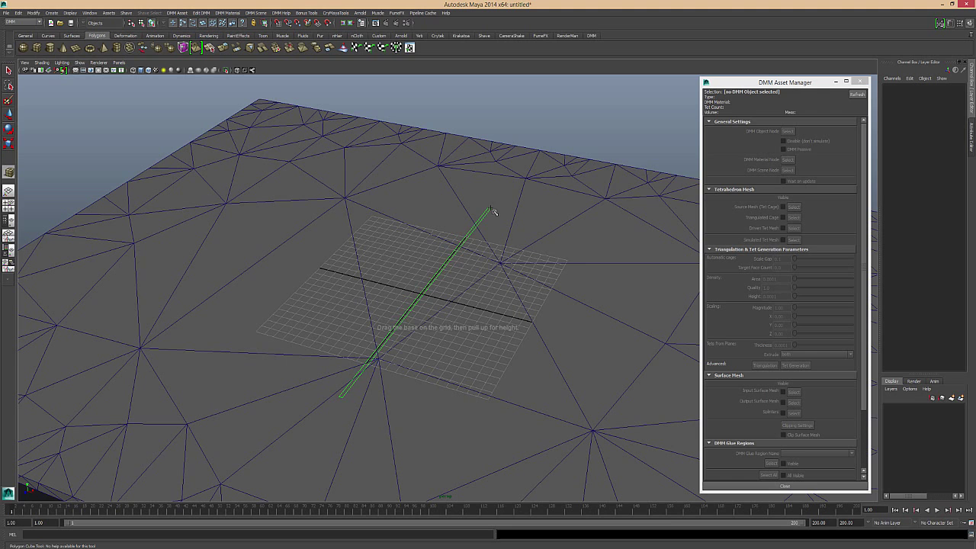
drag(427, 267, 419, 132)
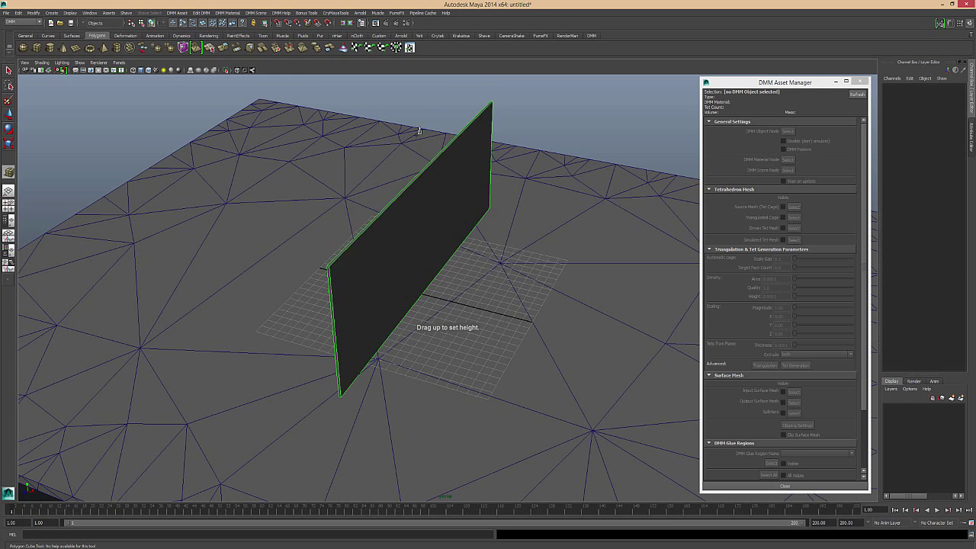
Step: Shorten the wall and move it left to Translate X about -11.357
key(w)
alt+drag(425, 175, 427, 221)
key(e)
key(r)
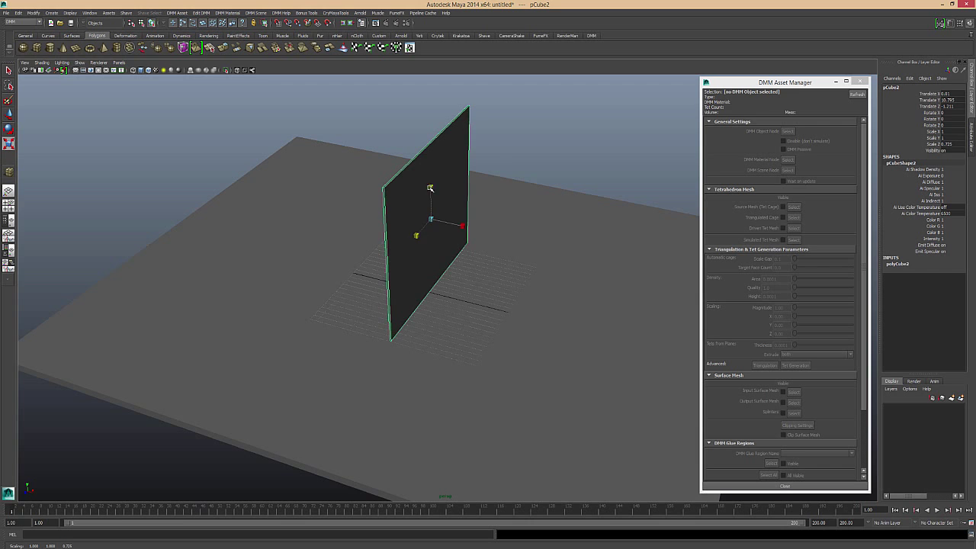
mouse_move(430, 187)
mouse_down()
mouse_move(433, 213)
mouse_move(427, 161)
mouse_up()
key(w)
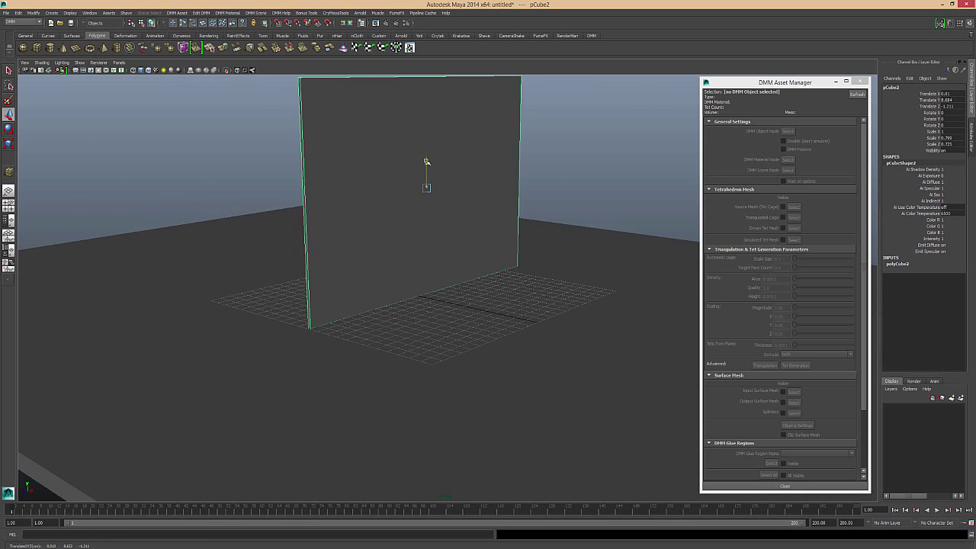
scroll(426, 162, down, 3)
alt+drag(458, 257, 460, 257)
mouse_move(444, 211)
mouse_down()
mouse_move(314, 195)
mouse_move(270, 178)
mouse_move(416, 257)
mouse_move(416, 192)
mouse_move(488, 187)
mouse_up()
Step: Convert the wall to a DMM object and rebuild its cage at 500 target faces, giving 984 tets
click(591, 35)
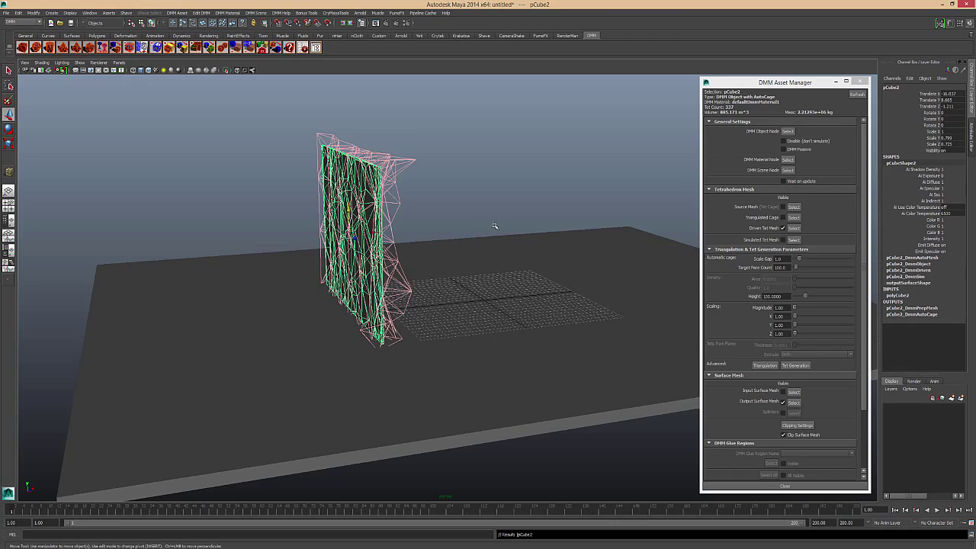
alt+drag(494, 226, 411, 241)
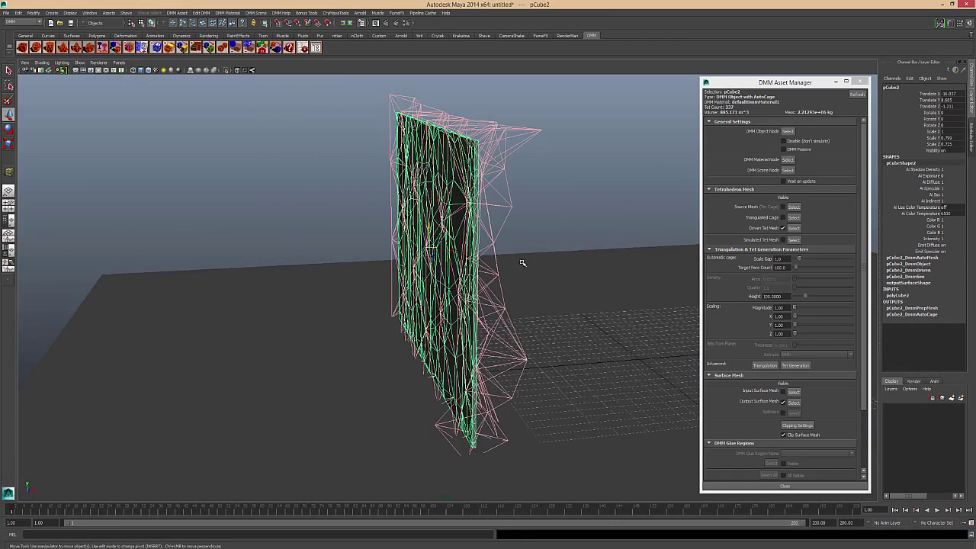
mouse_move(516, 256)
alt+mouse_down()
mouse_move(457, 275)
mouse_move(456, 260)
alt+mouse_up()
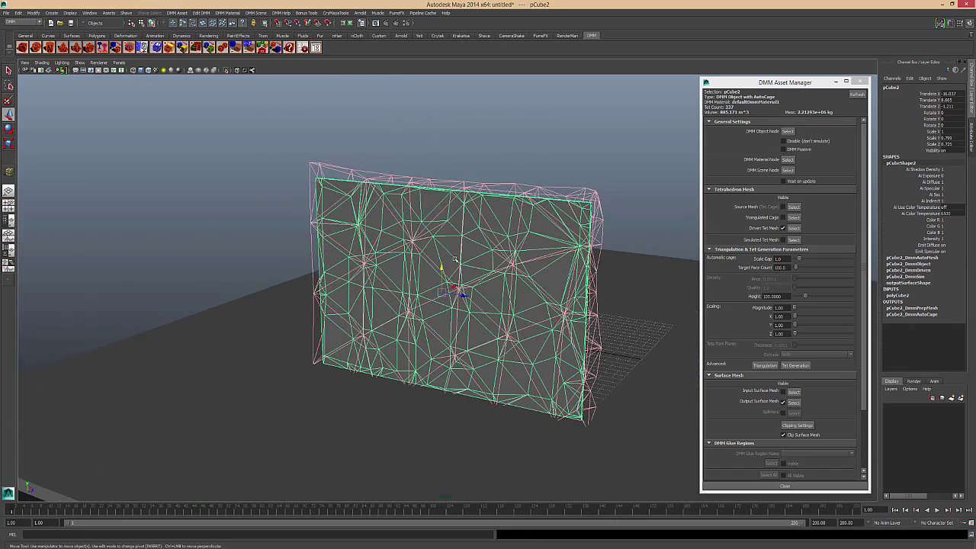
alt+drag(615, 319, 590, 319)
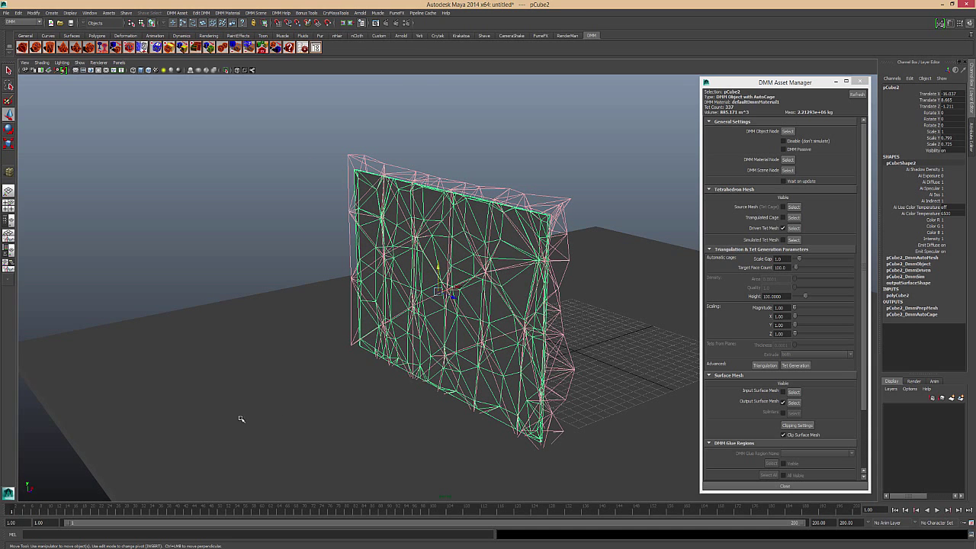
alt+drag(464, 292, 614, 277)
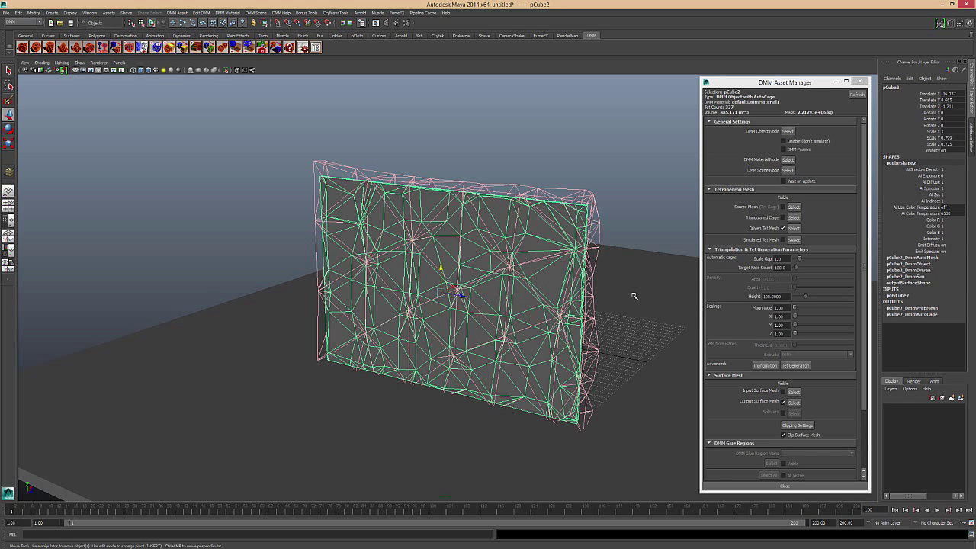
click(772, 267)
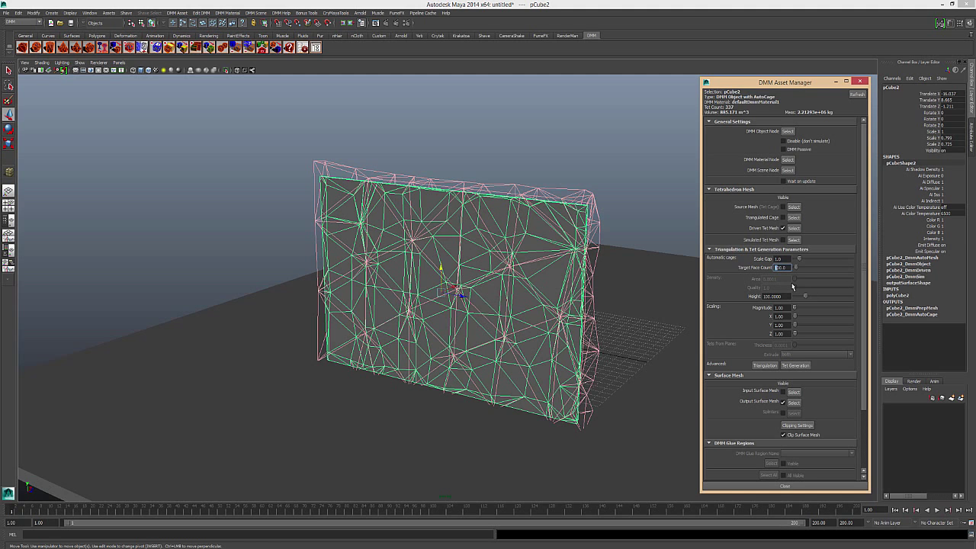
text(500)
key(Return)
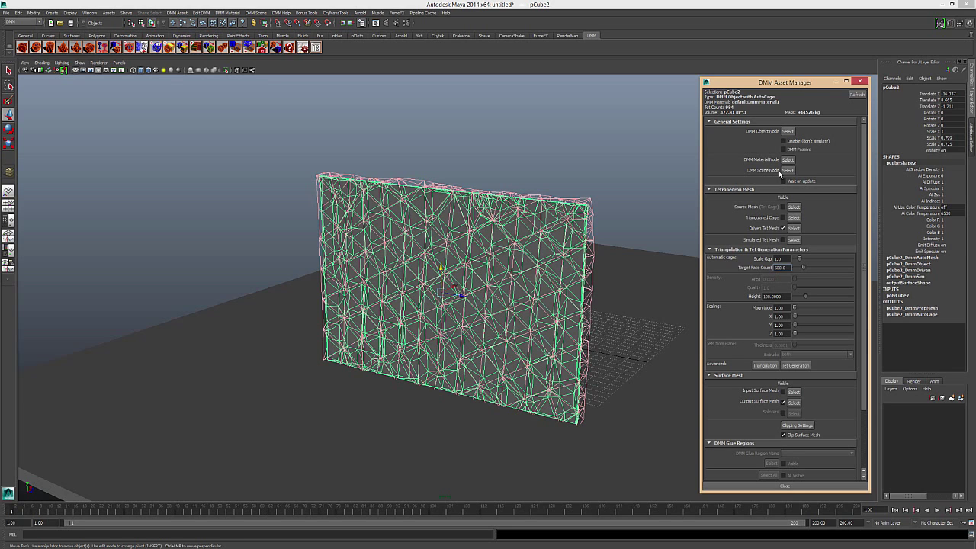
click(599, 234)
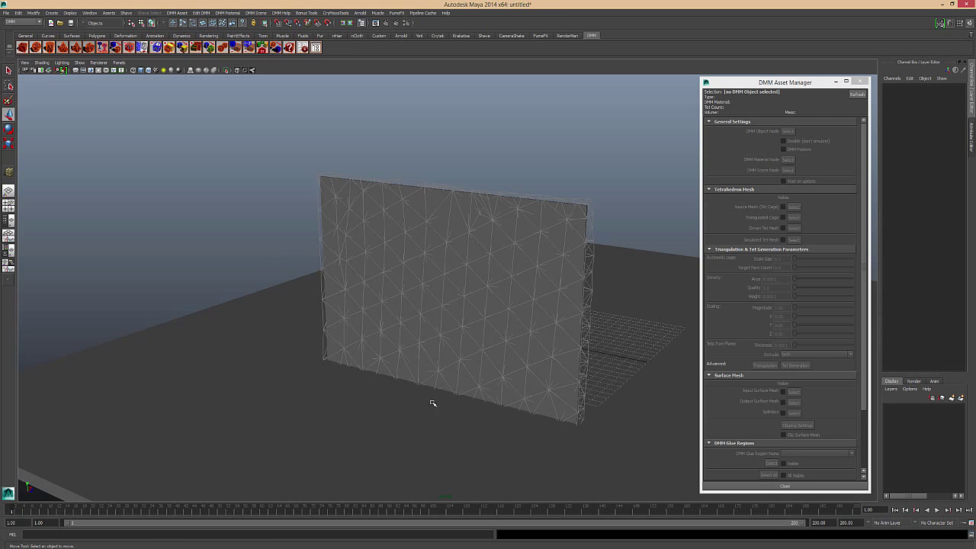
Step: Hide the wall's pink Driven Tet Mesh, then reselect the wall
click(549, 297)
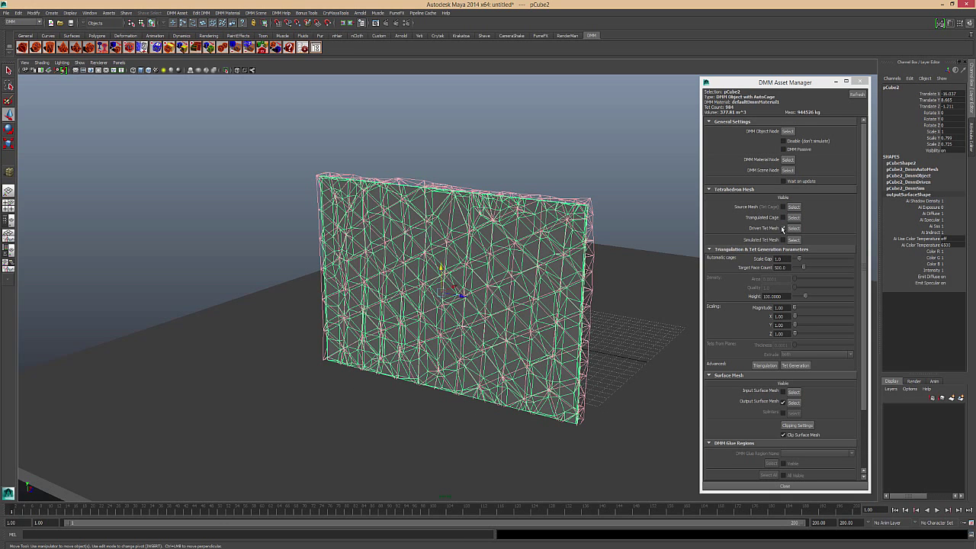
click(782, 228)
click(620, 203)
alt+drag(620, 203, 529, 203)
click(494, 287)
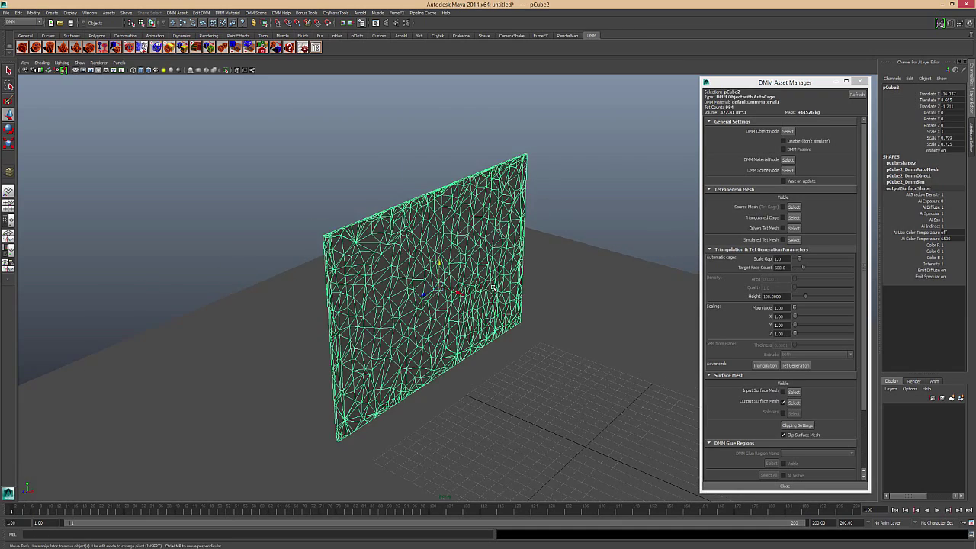
mouse_move(493, 287)
alt+mouse_down()
mouse_move(484, 299)
mouse_move(419, 273)
alt+mouse_up()
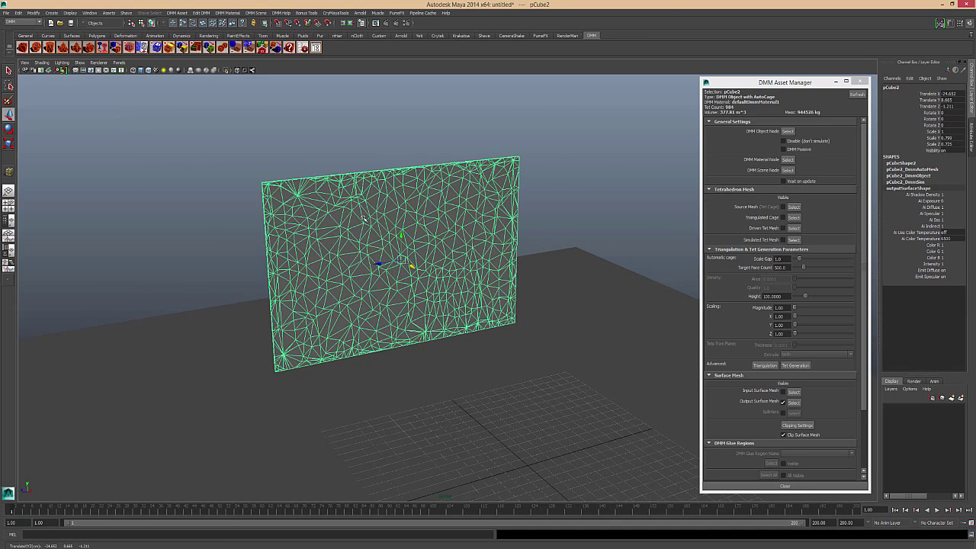
Step: Turn on Wireframe on Shaded to inspect the wall's triangulation, then turn it off
click(42, 62)
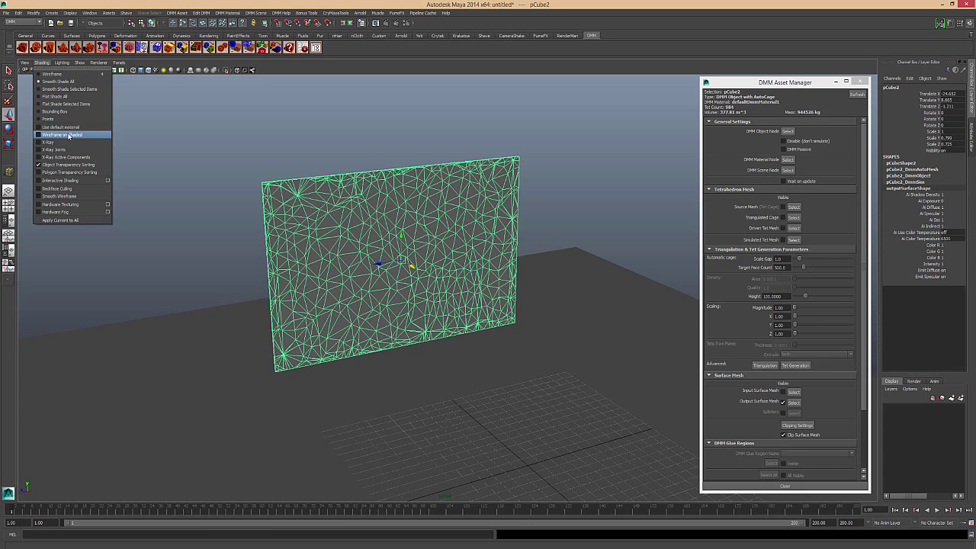
click(61, 135)
click(183, 165)
mouse_move(184, 166)
alt+mouse_down()
mouse_move(407, 220)
mouse_move(372, 221)
mouse_move(404, 224)
mouse_move(430, 290)
mouse_move(418, 357)
alt+mouse_up()
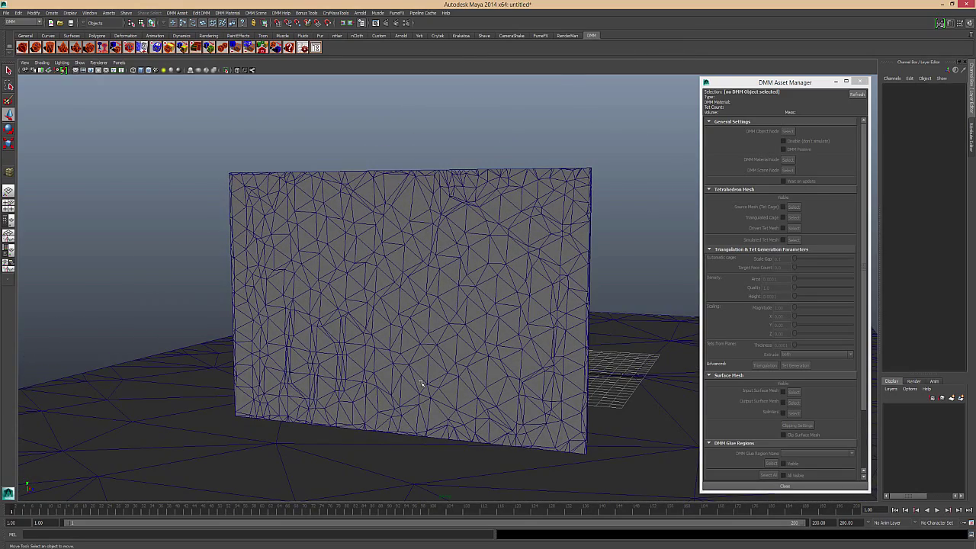
mouse_move(526, 167)
alt+mouse_down()
mouse_move(421, 153)
mouse_move(381, 164)
alt+mouse_up()
alt+right_drag(531, 182, 493, 267)
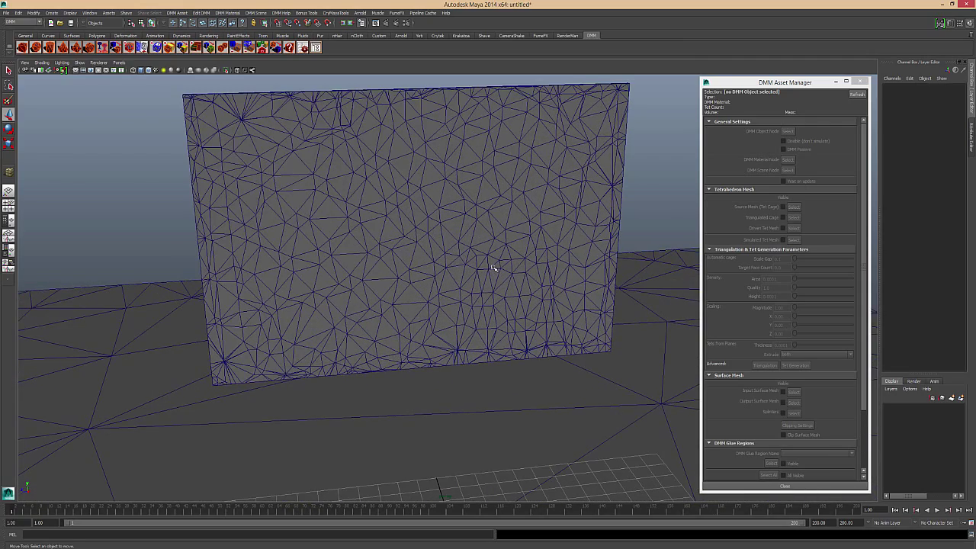
alt+right_drag(227, 158, 194, 137)
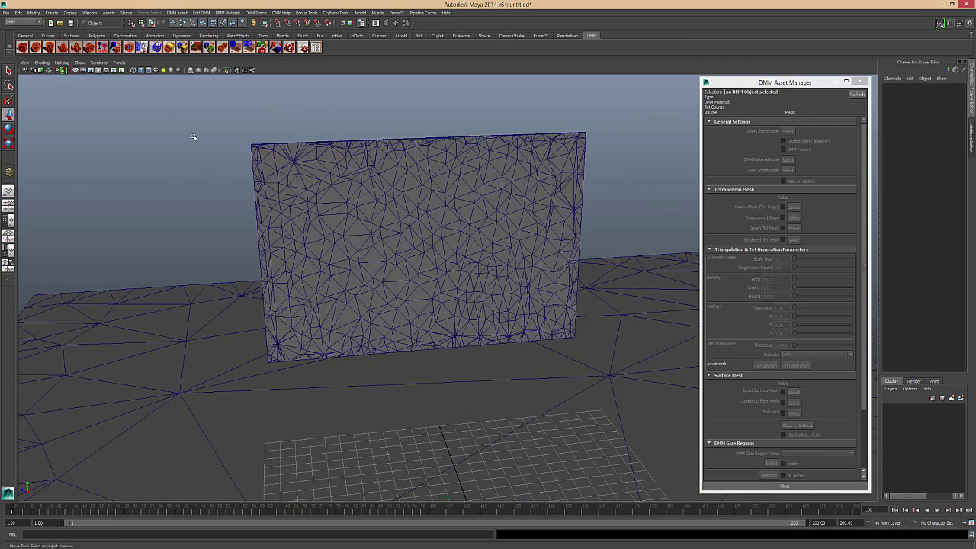
click(42, 63)
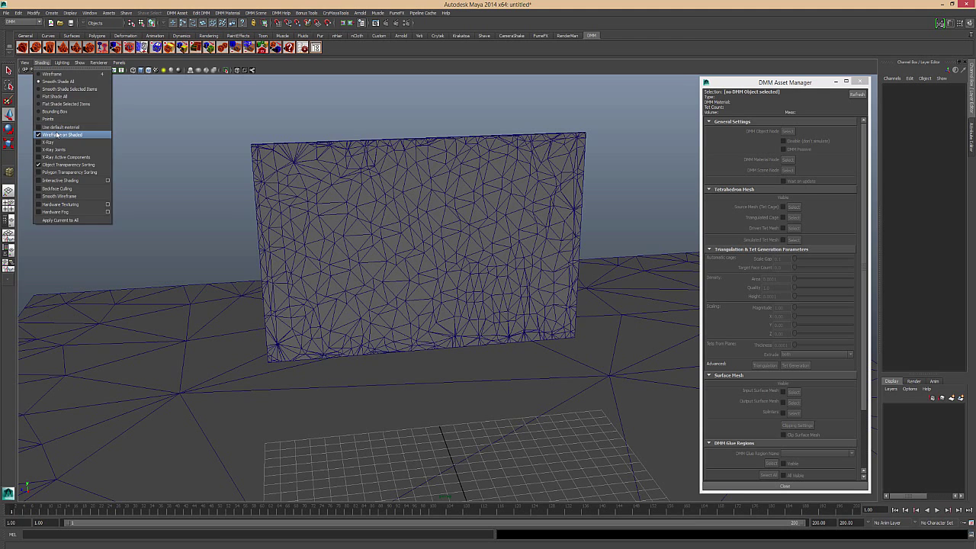
click(61, 135)
mouse_move(279, 191)
alt+mouse_down()
mouse_move(280, 211)
mouse_move(405, 275)
mouse_move(312, 198)
alt+mouse_up()
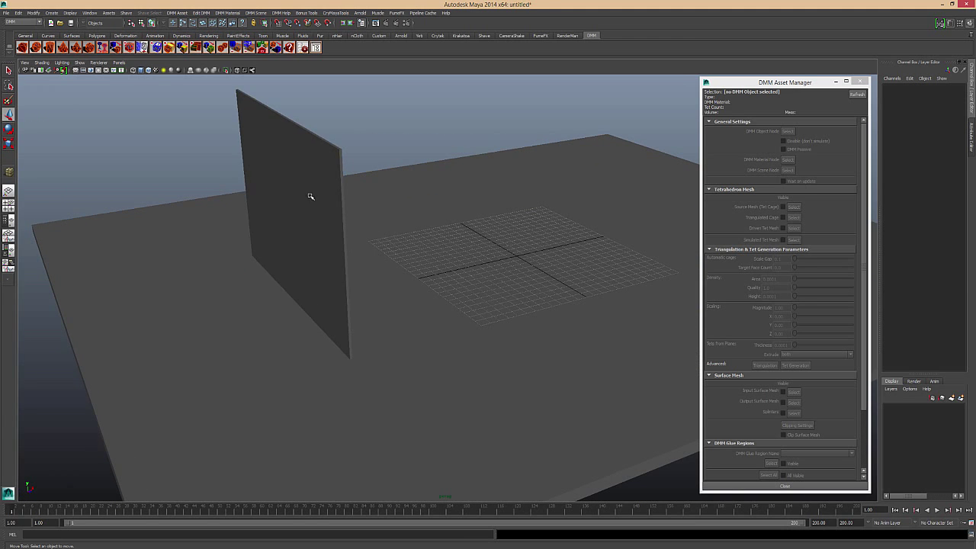
Step: Raise the wall slightly, play the simulation to watch it crumple, then rewind
click(311, 197)
alt+drag(625, 225, 450, 223)
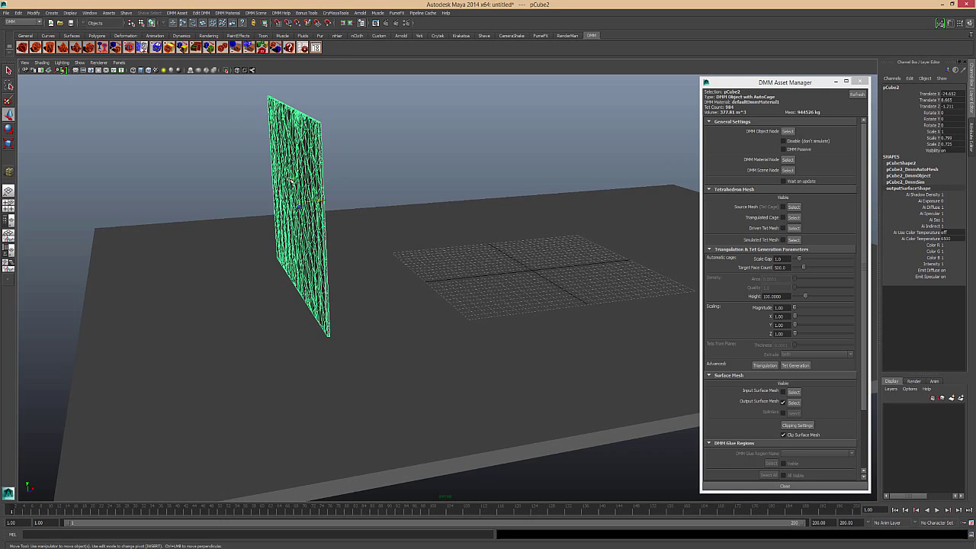
drag(292, 181, 291, 172)
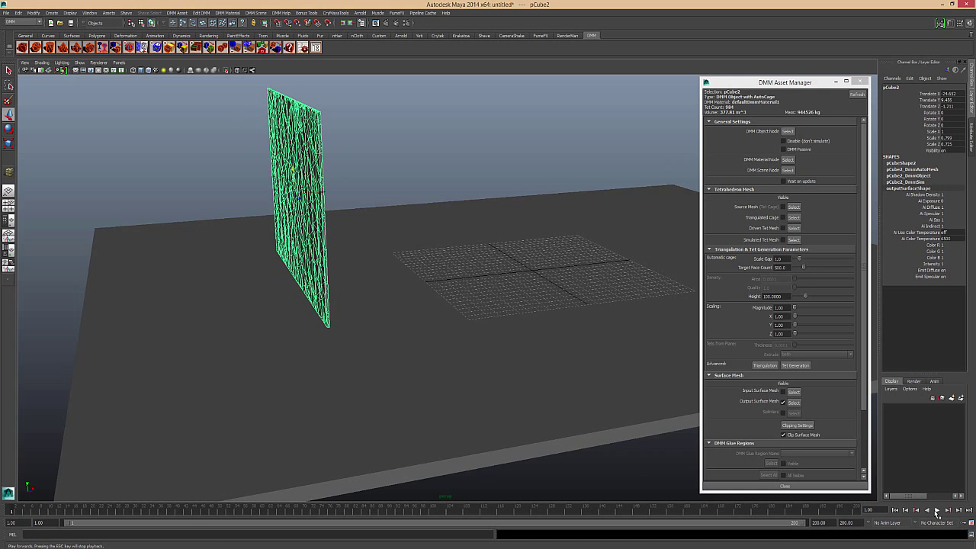
click(937, 510)
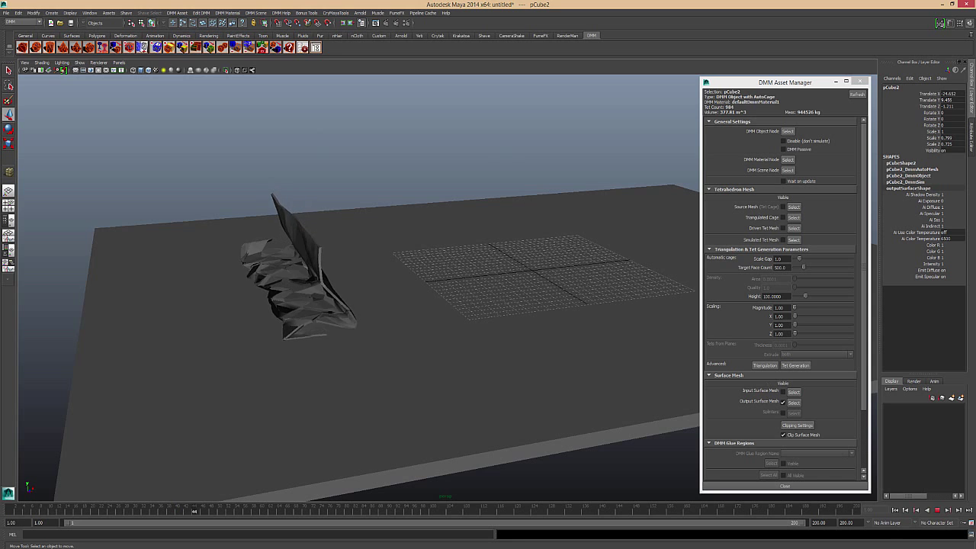
click(937, 510)
click(895, 510)
Step: Reselect the wall and lower it to Translate Y about 8.614
mouse_move(328, 190)
alt+mouse_down()
mouse_move(442, 187)
mouse_move(295, 252)
alt+mouse_up()
click(351, 243)
drag(316, 218, 317, 224)
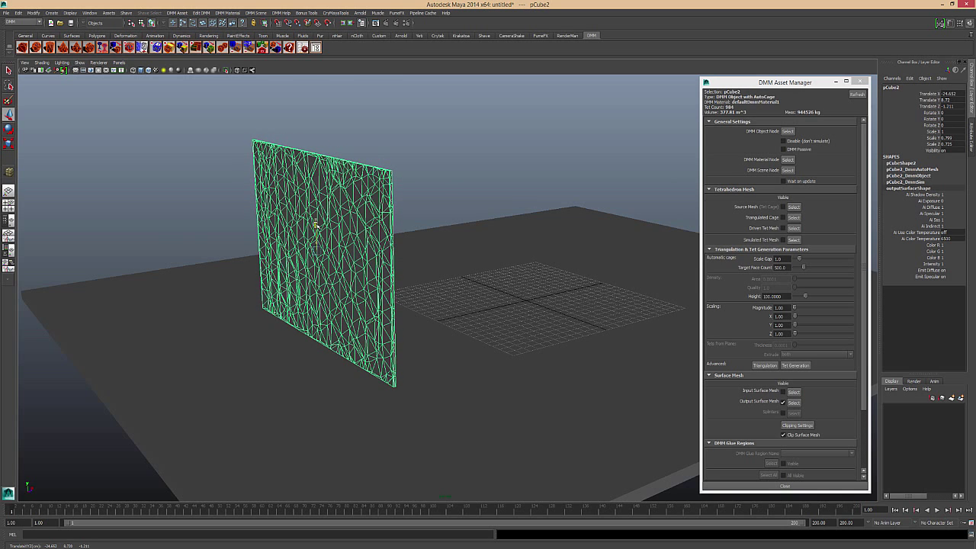
Step: Assign a new plywood DMM material (plywood1, mass 377810 kg) to the wall
click(230, 14)
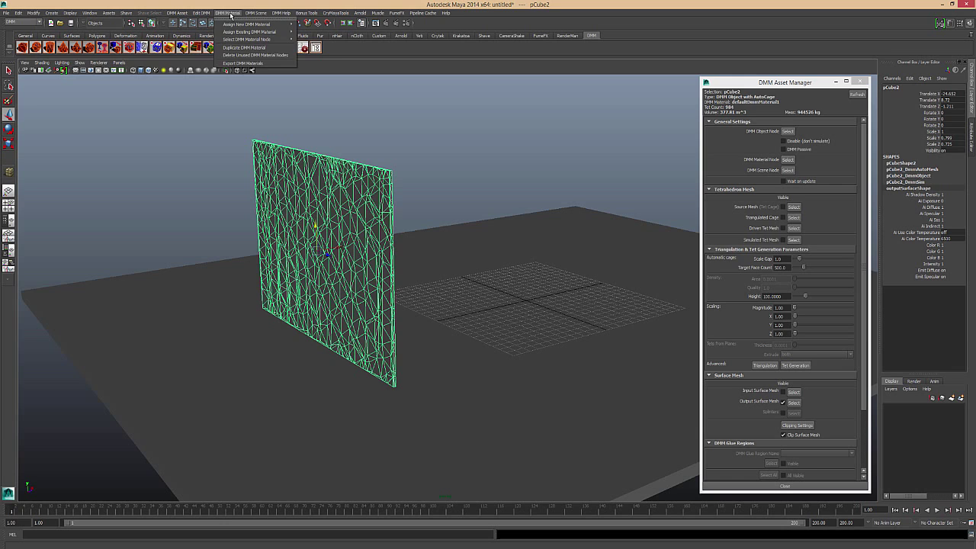
click(232, 20)
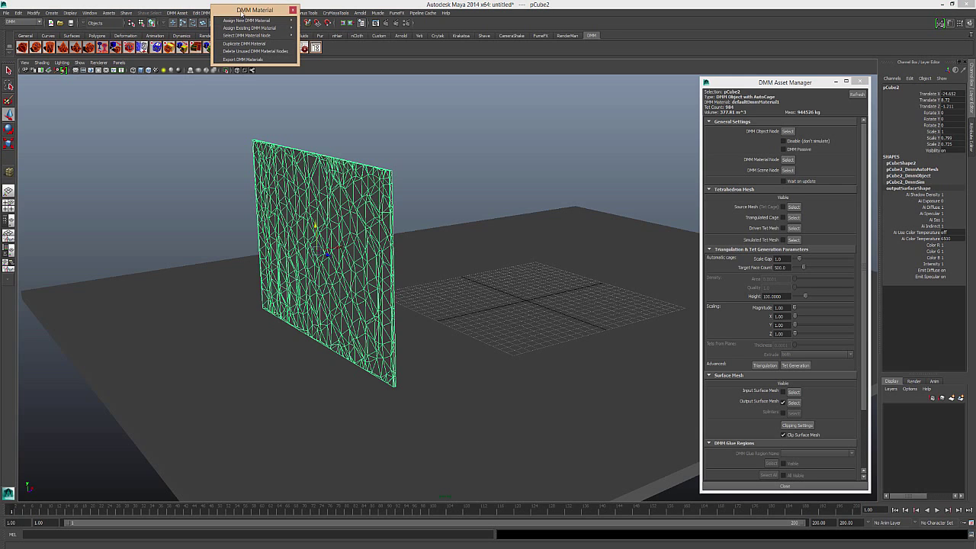
drag(242, 13, 102, 101)
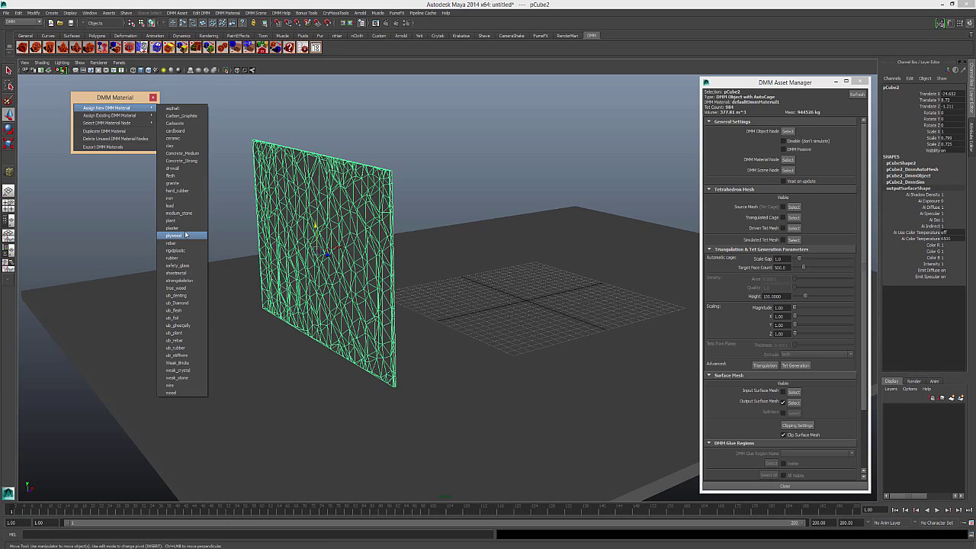
click(184, 238)
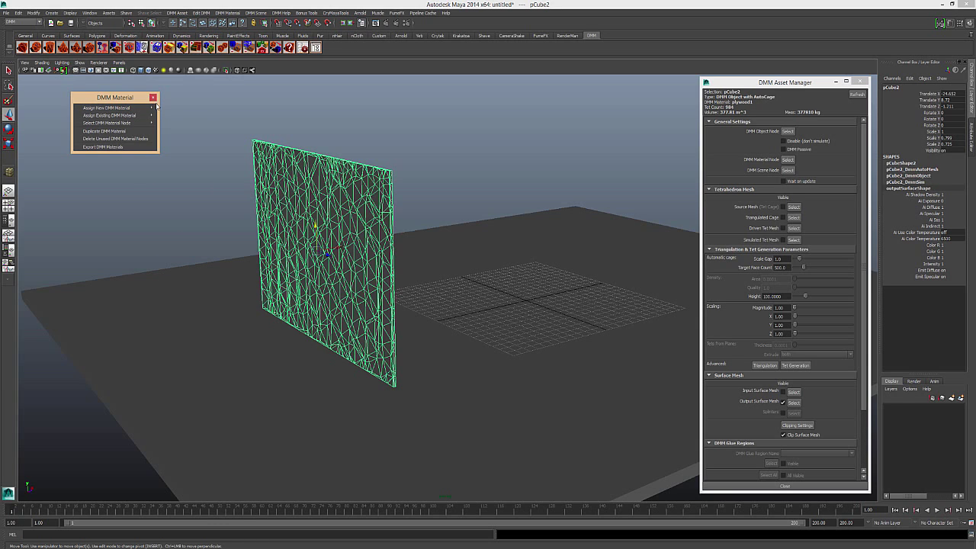
click(153, 97)
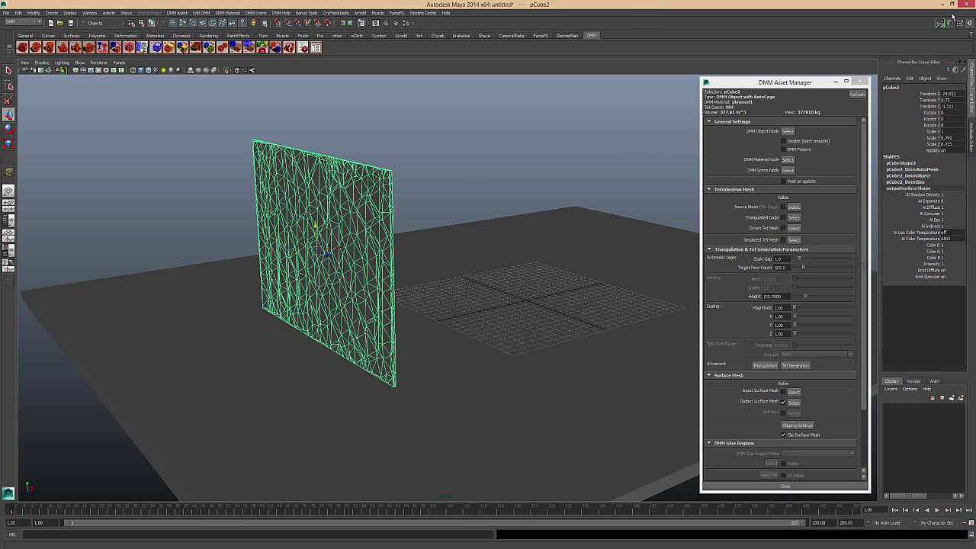
Step: Bring up the wall's plywood1 material attributes in the Attribute Editor
click(971, 137)
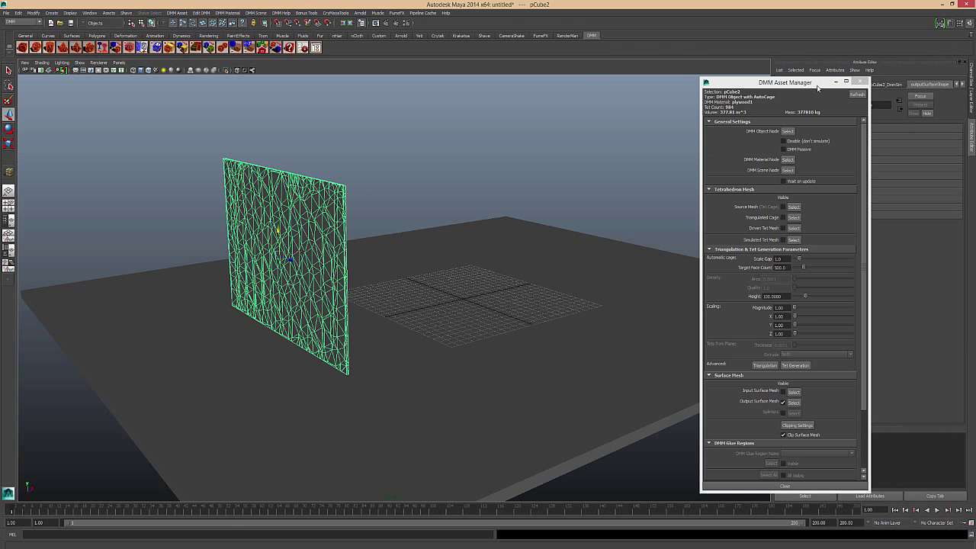
drag(817, 85, 712, 80)
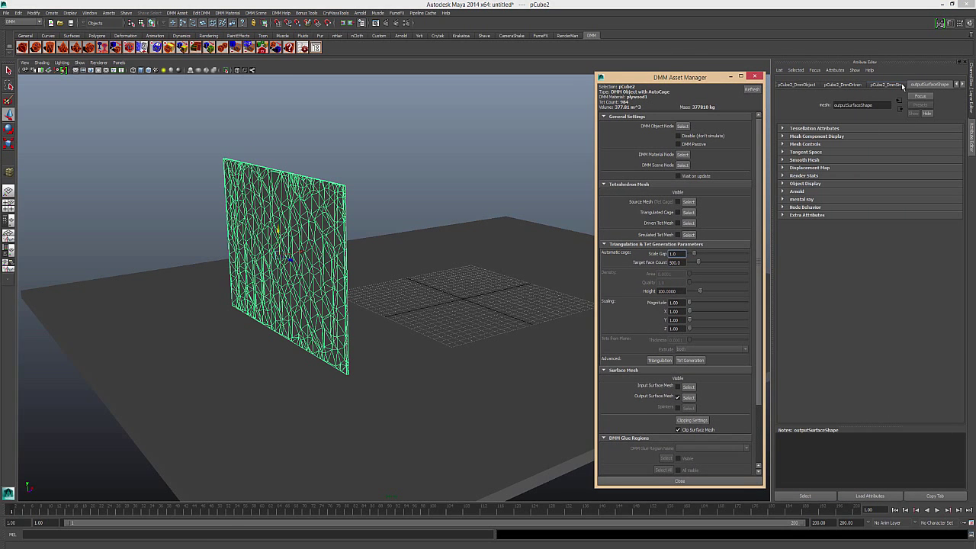
scroll(903, 85, down, 3)
scroll(901, 86, down, 3)
click(896, 85)
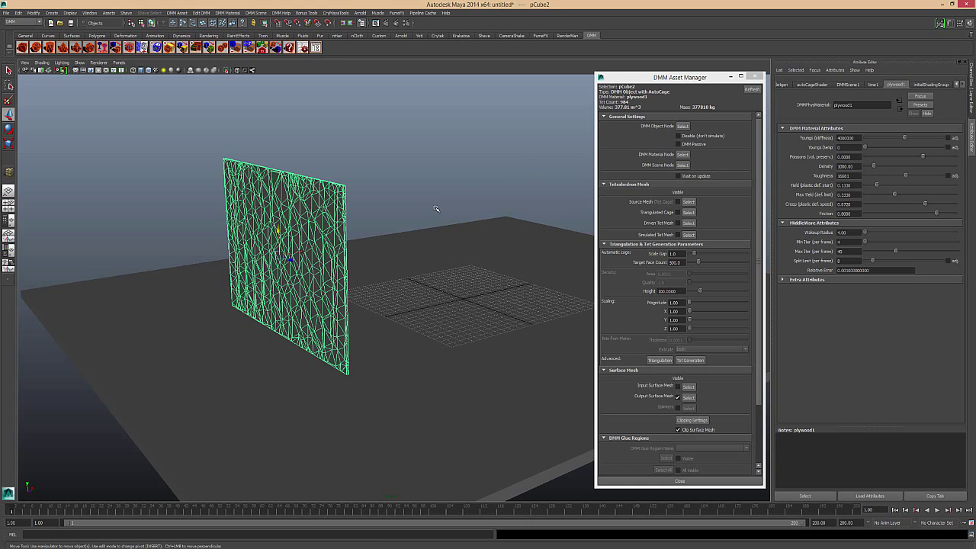
Step: Set the plywood Toughness to 16681 and deselect the wall
click(365, 208)
click(325, 220)
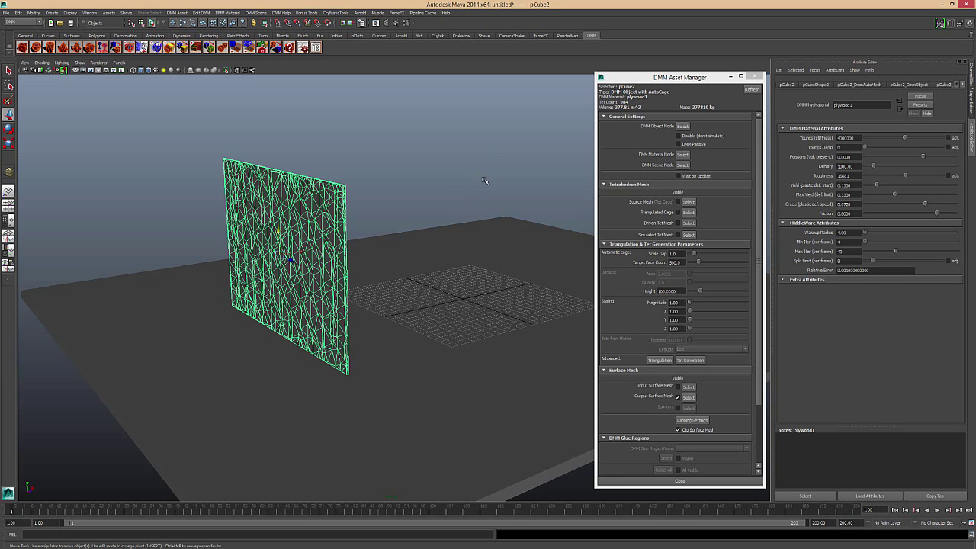
alt+drag(484, 181, 439, 178)
alt+drag(369, 205, 657, 210)
click(848, 176)
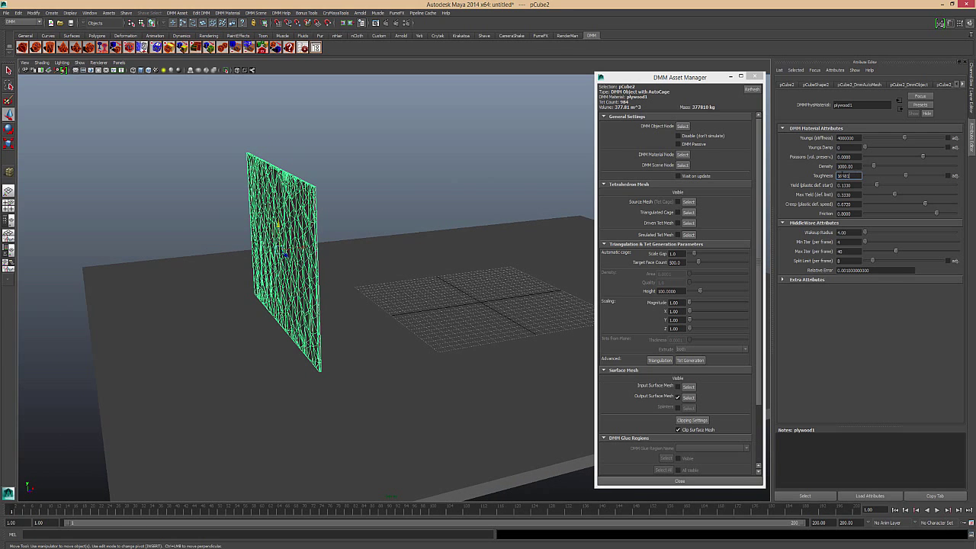
click(450, 186)
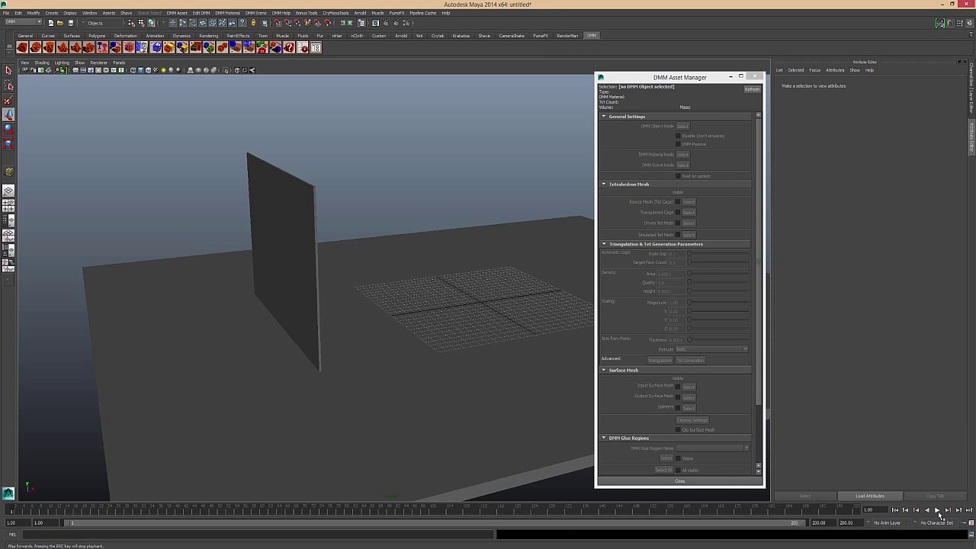
Step: Play the simulation to watch the wall shatter at Toughness 16681, then rewind
click(939, 516)
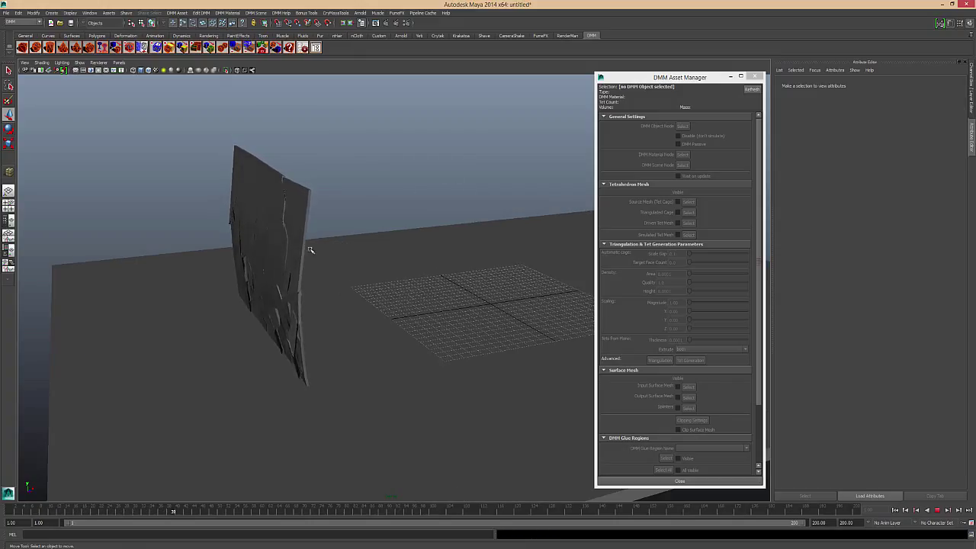
mouse_move(305, 224)
alt+mouse_down()
mouse_move(366, 207)
mouse_move(384, 219)
alt+mouse_up()
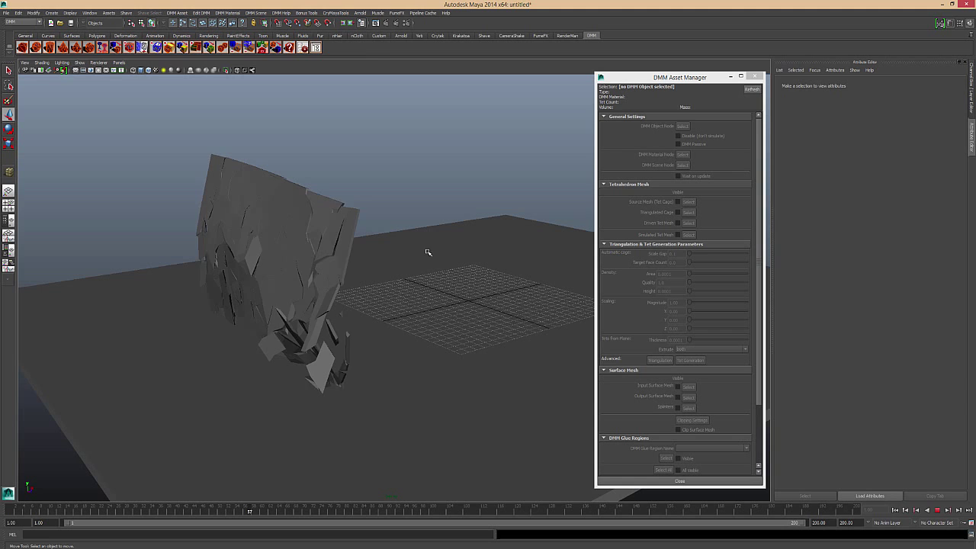
click(937, 509)
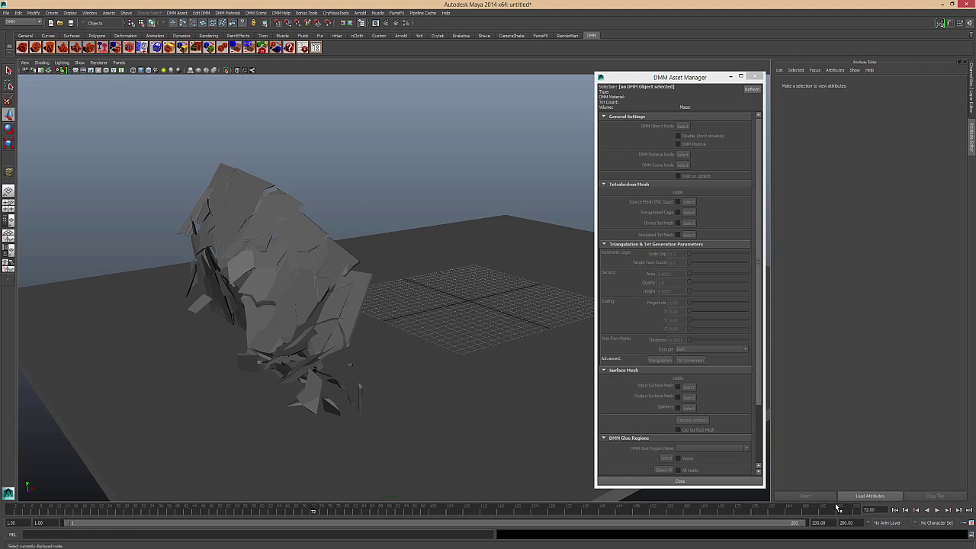
click(895, 510)
Step: Raise the plywood Toughness and replay until the wall only cracks slightly near its base
click(290, 246)
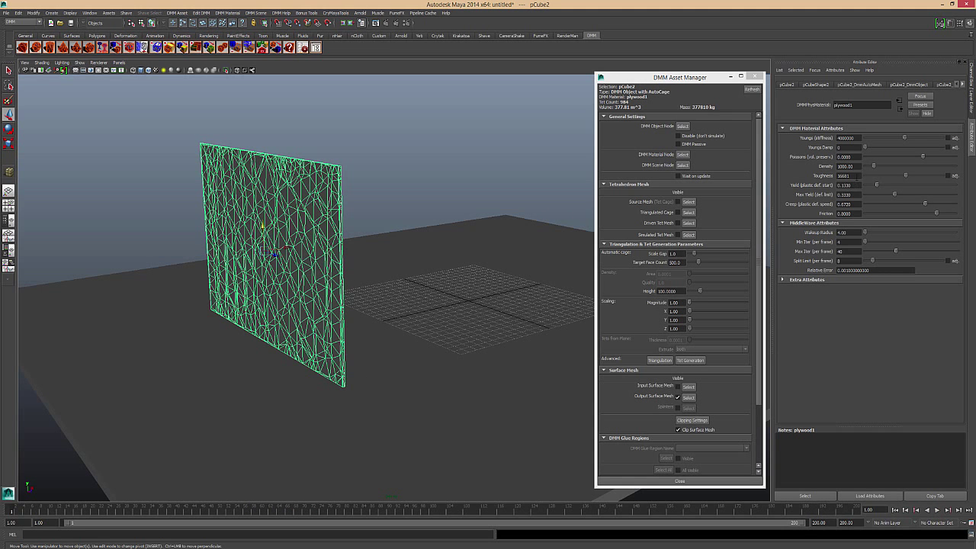
drag(859, 176, 820, 175)
key(alt+v)
click(502, 228)
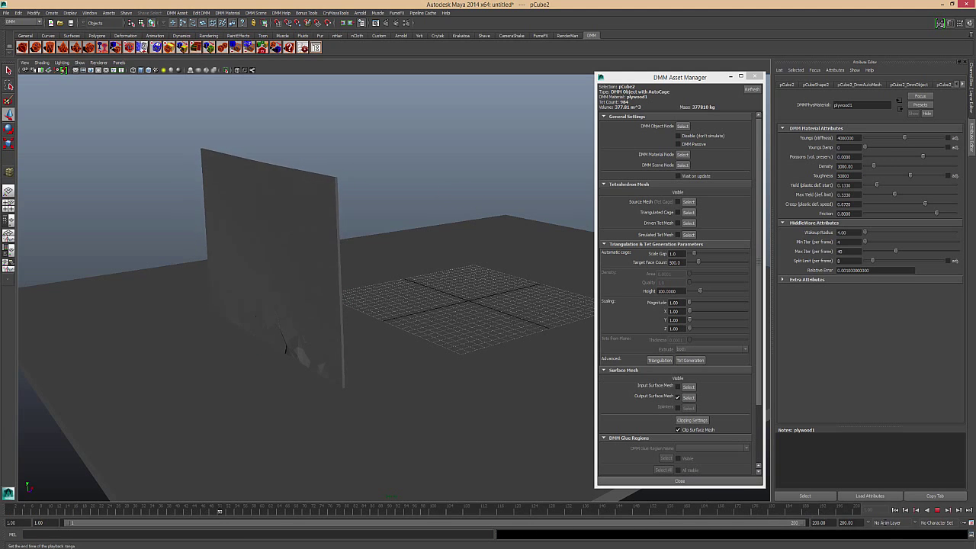
click(940, 515)
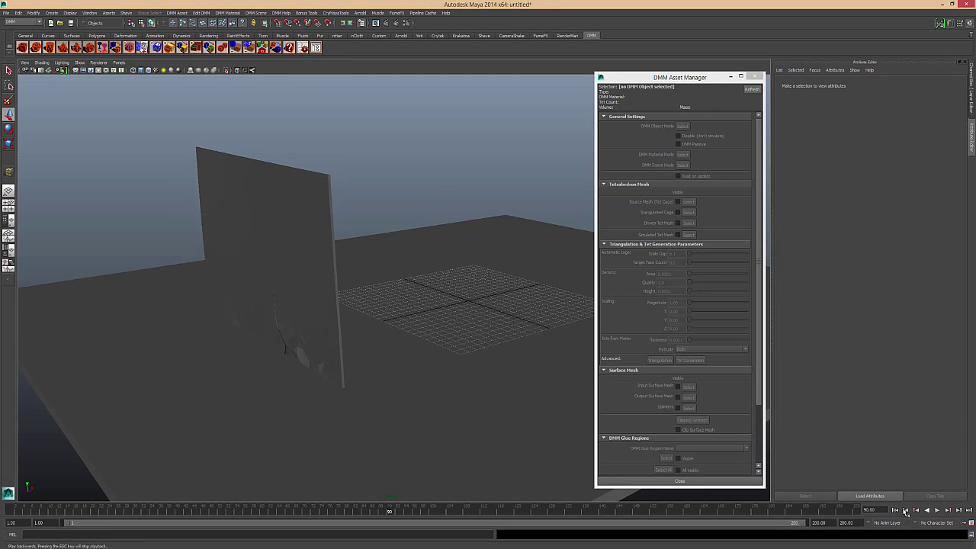
click(896, 515)
mouse_move(360, 209)
alt+mouse_down()
mouse_move(440, 206)
mouse_move(353, 234)
alt+mouse_up()
click(352, 233)
alt+drag(271, 224, 484, 170)
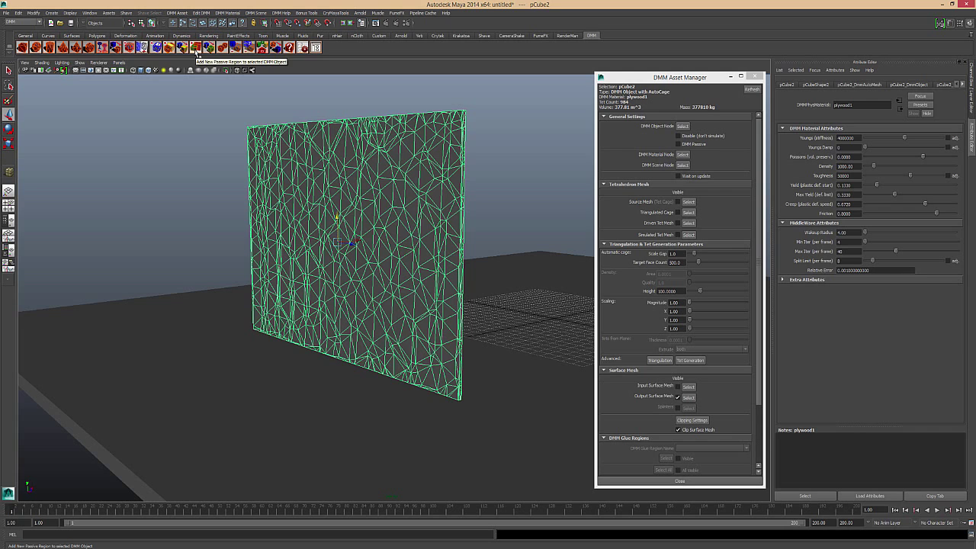
Step: Add a passive region and stretch the block along the wall's base
click(196, 47)
mouse_move(251, 214)
alt+mouse_down()
mouse_move(370, 235)
mouse_move(345, 346)
mouse_move(419, 388)
mouse_move(363, 361)
mouse_move(419, 374)
mouse_move(392, 370)
mouse_move(406, 406)
mouse_move(381, 369)
alt+mouse_up()
key(w)
key(r)
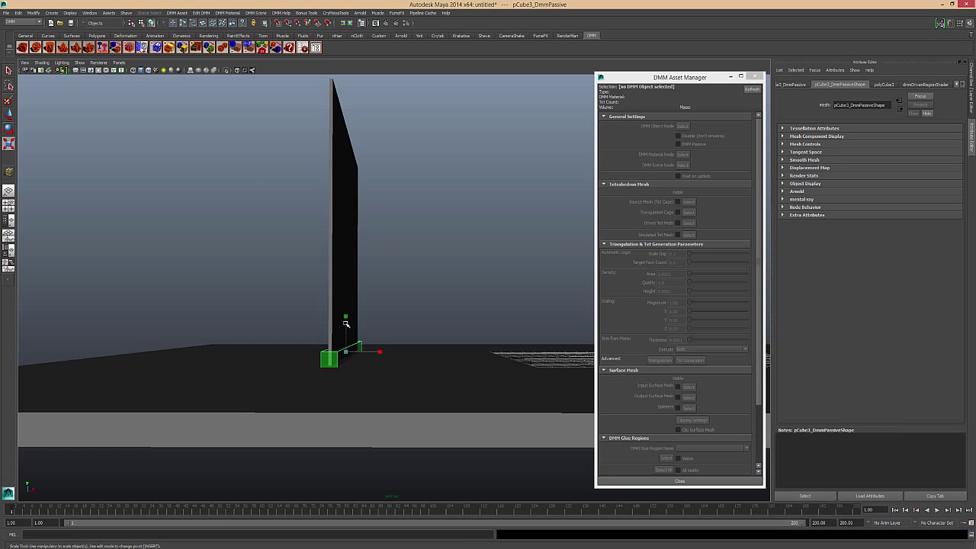
mouse_move(346, 324)
mouse_down()
mouse_move(339, 167)
mouse_move(412, 216)
mouse_move(438, 213)
mouse_move(389, 222)
mouse_move(464, 244)
mouse_move(462, 282)
mouse_move(451, 283)
mouse_move(452, 245)
mouse_move(366, 294)
mouse_up()
click(429, 235)
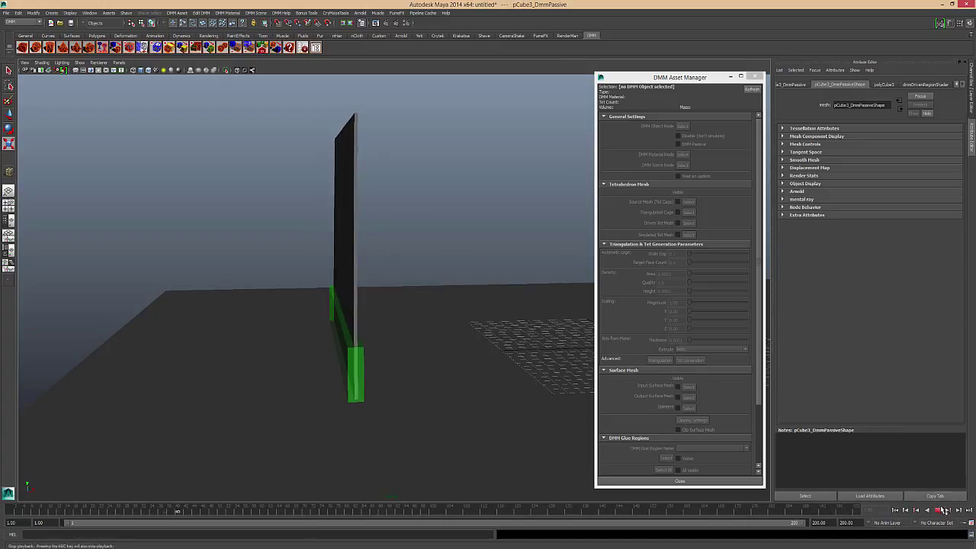
Step: Extend playback to 300 frames, run the anchored wall's break test, and rewind
click(944, 510)
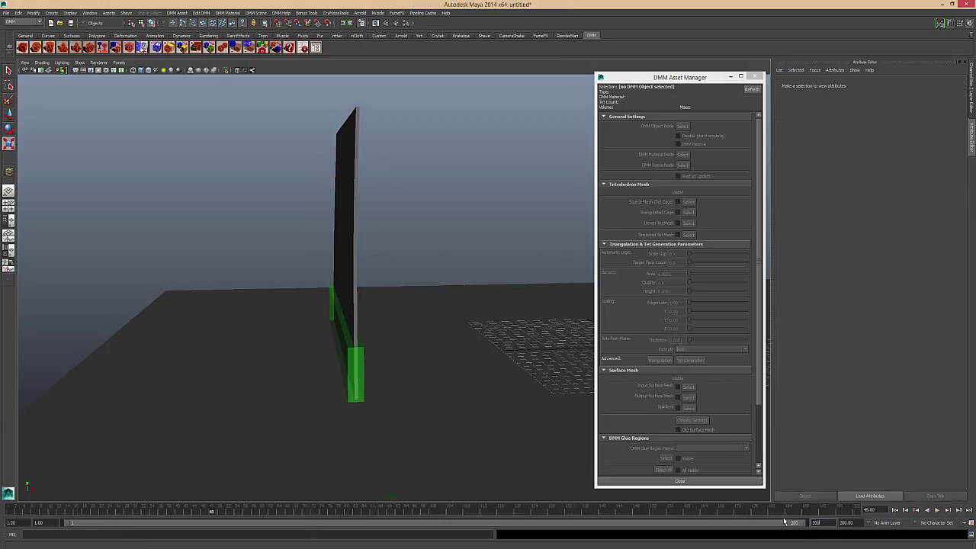
drag(784, 521, 799, 521)
click(936, 511)
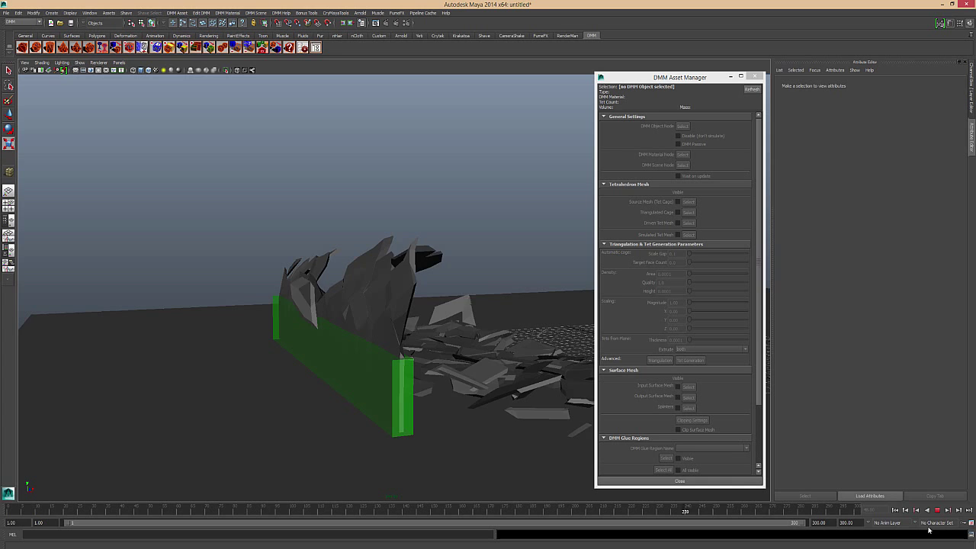
click(939, 511)
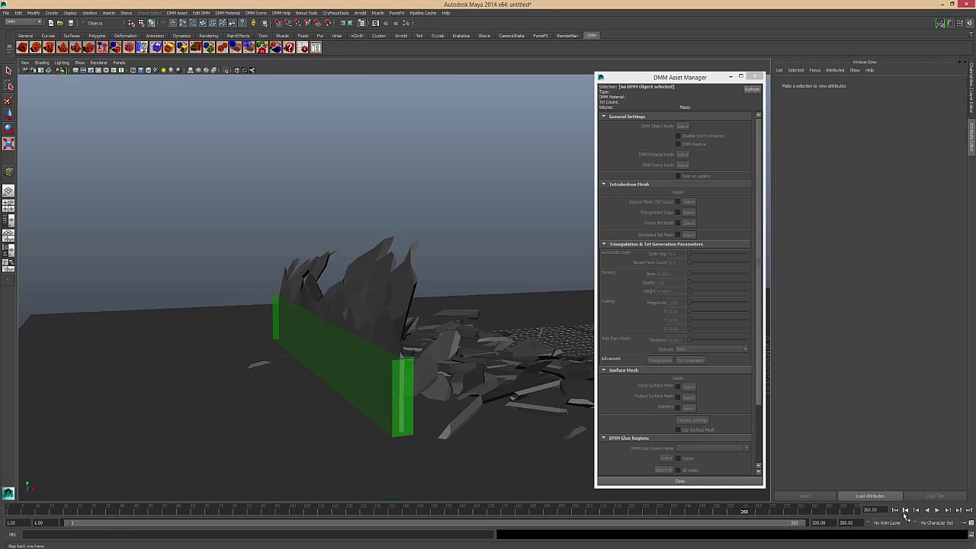
click(895, 510)
Step: Select the wall and show its plywood1 material attributes to edit Young's stiffness
click(376, 233)
key(r)
alt+drag(377, 233, 473, 259)
click(895, 84)
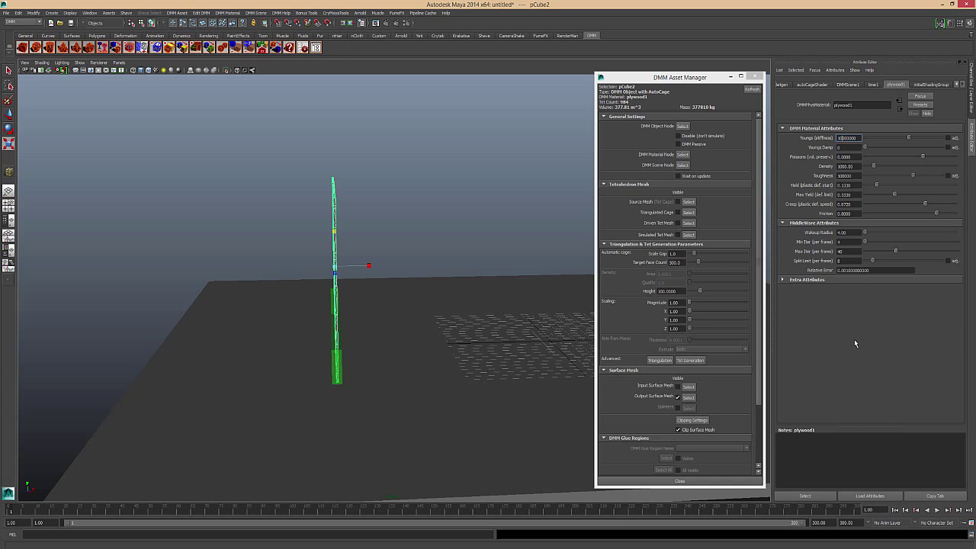
Step: Deselect the wall and play the simulation, watching the anchored wall flex without shattering
click(373, 240)
alt+drag(388, 226, 456, 229)
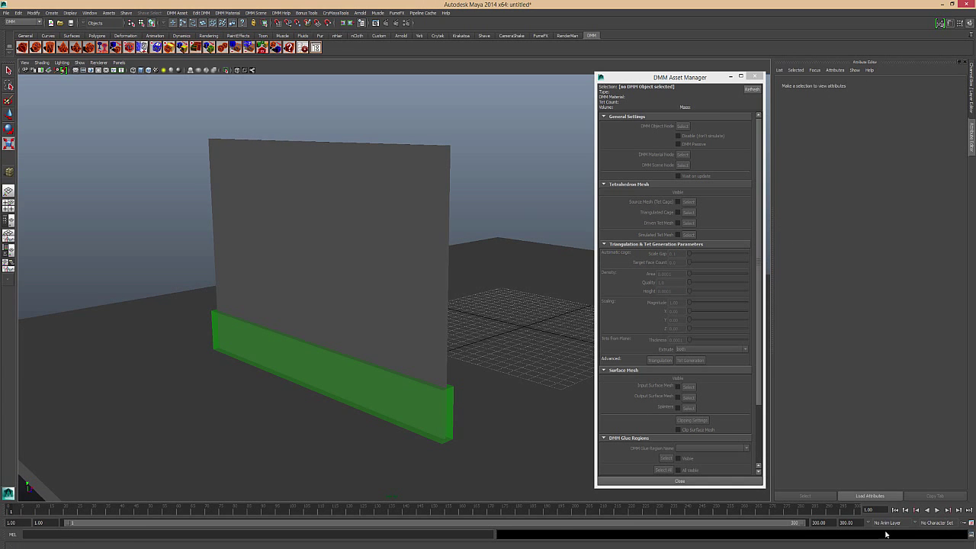
click(936, 516)
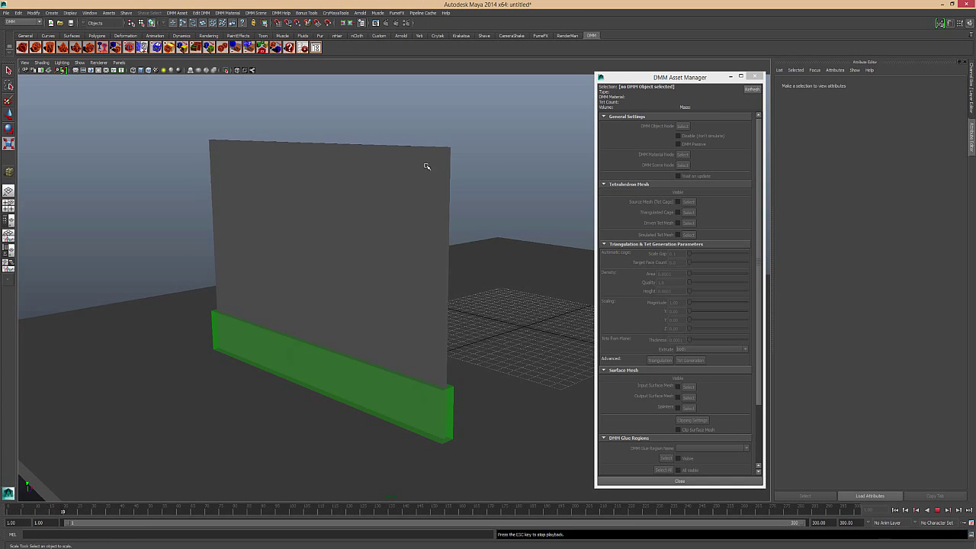
alt+drag(425, 163, 435, 171)
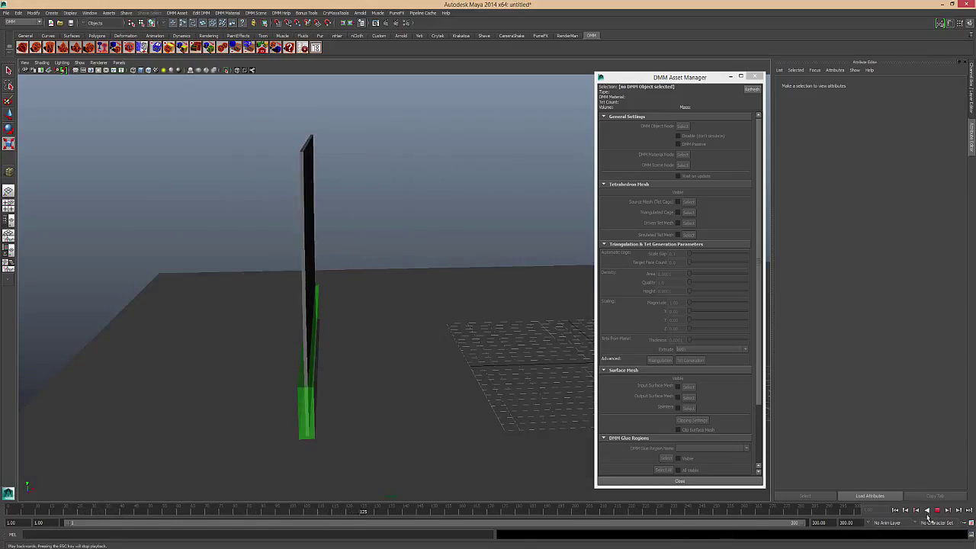
click(937, 513)
mouse_move(392, 254)
alt+mouse_down()
mouse_move(386, 222)
mouse_move(398, 233)
mouse_move(388, 235)
alt+mouse_up()
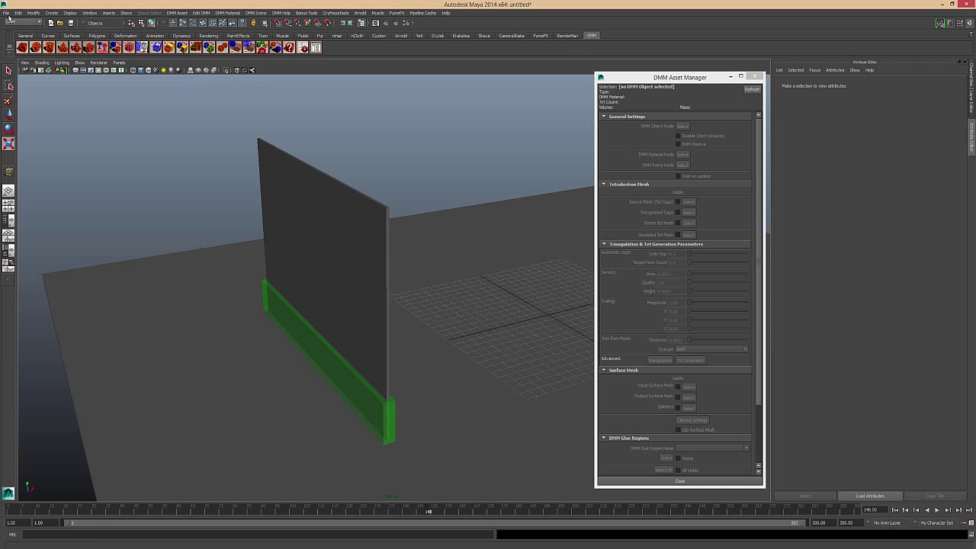
Step: Save the scene as DMM_SIMPLE_WALL_TUTORIAL.mb with Save Scene As
click(7, 13)
click(30, 48)
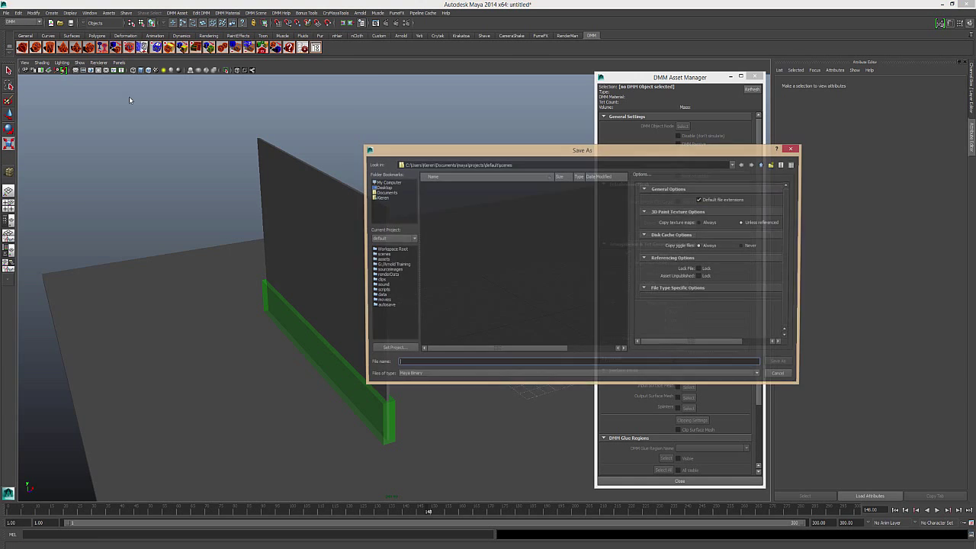
text(DMM_SIMPLE_WALL)
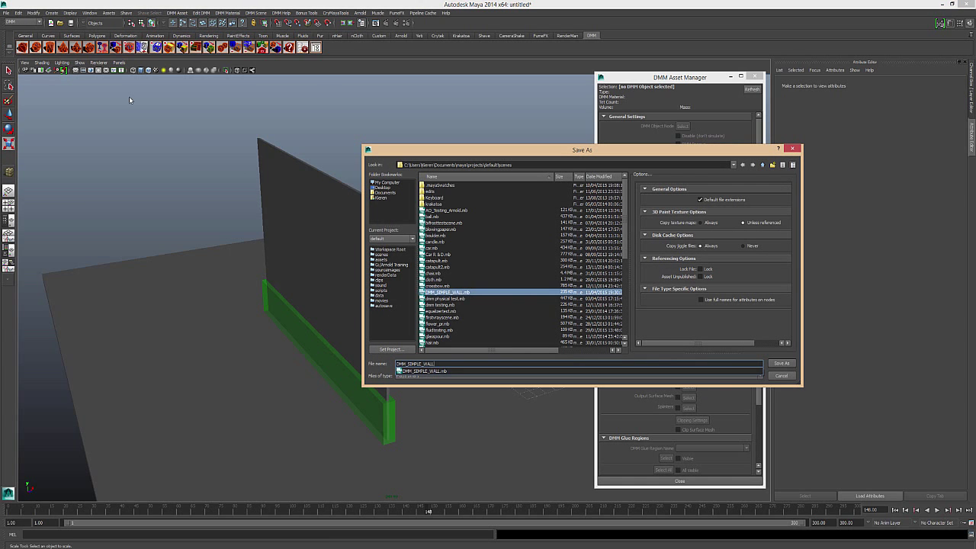
text(_TUTORIAL)
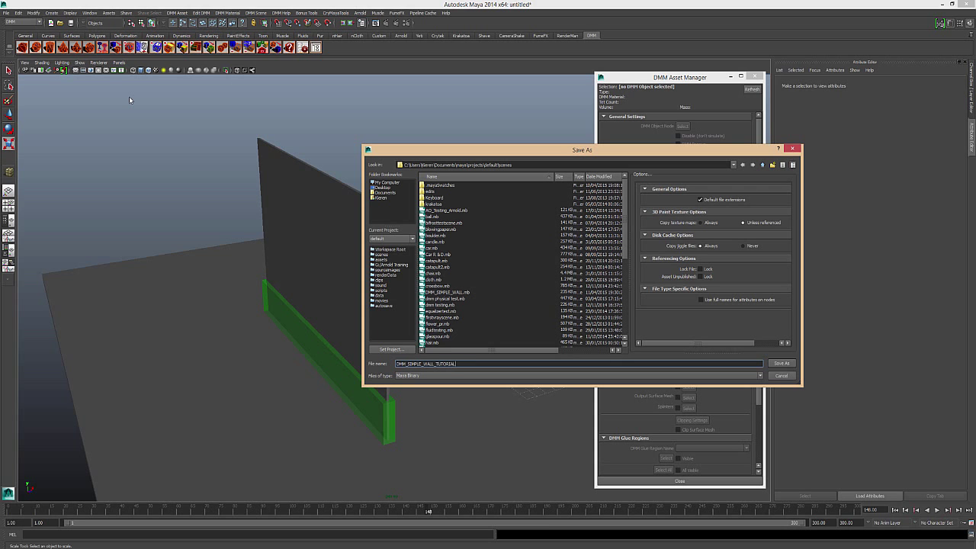
key(Return)
Step: Create a polygon sphere, lift it off the floor, and give it 11 height subdivisions
mouse_move(135, 155)
alt+mouse_down()
mouse_move(196, 211)
mouse_move(111, 110)
alt+mouse_up()
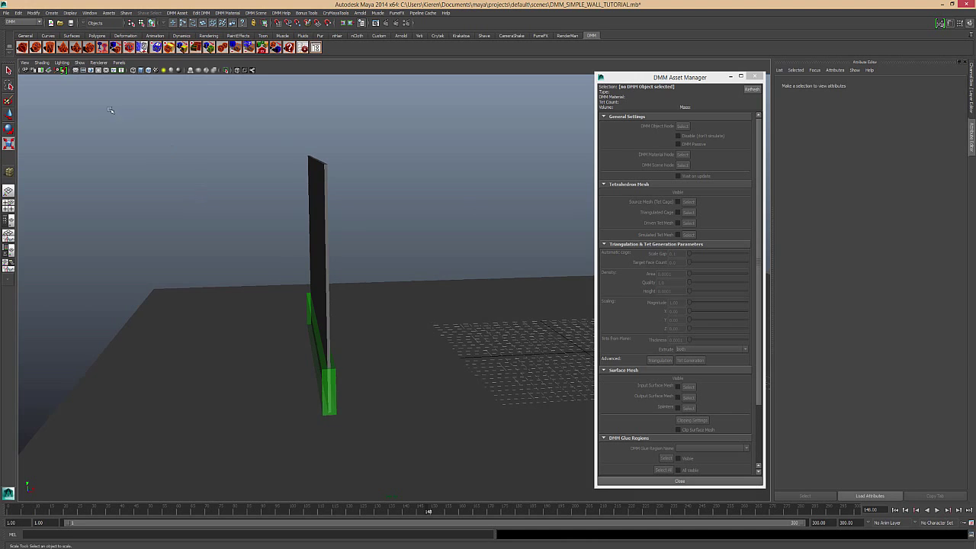
click(97, 36)
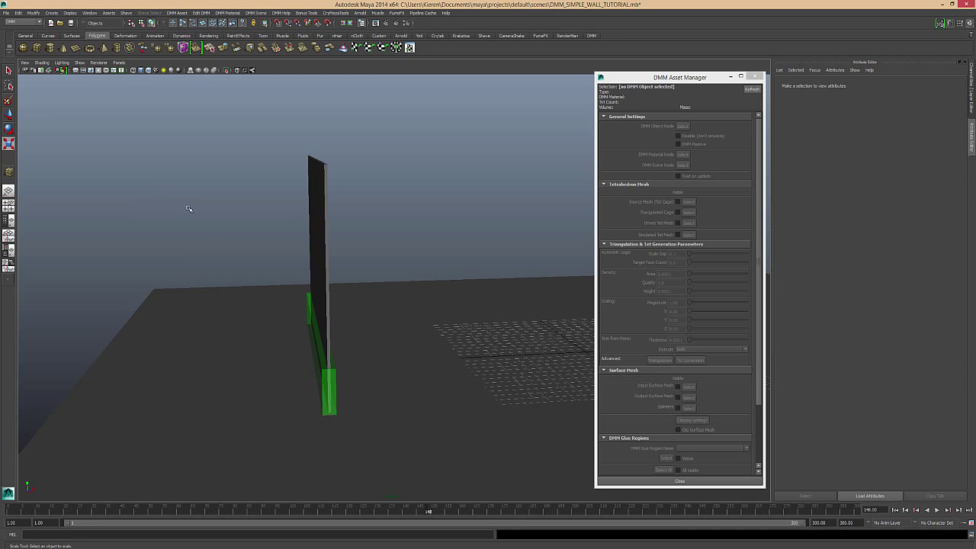
alt+drag(188, 208, 238, 234)
drag(145, 366, 159, 382)
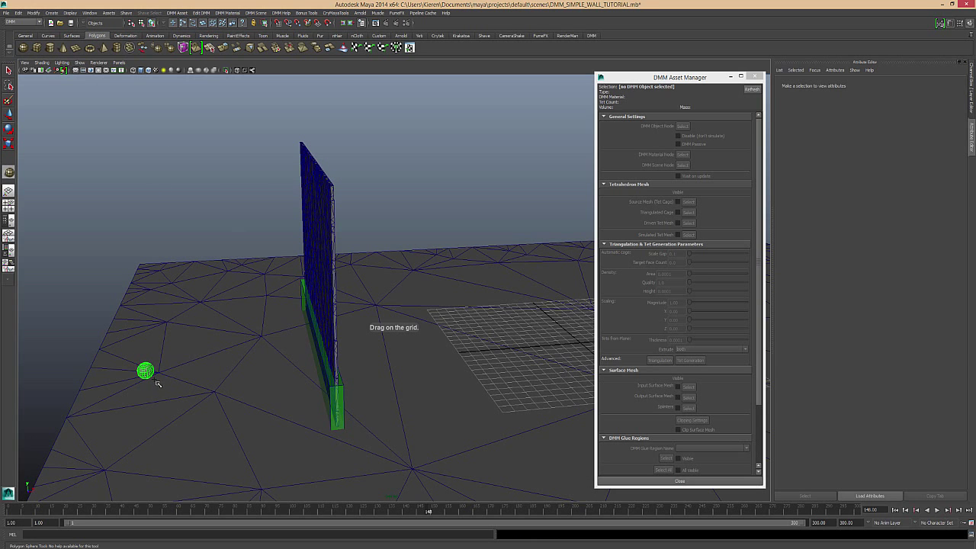
key(w)
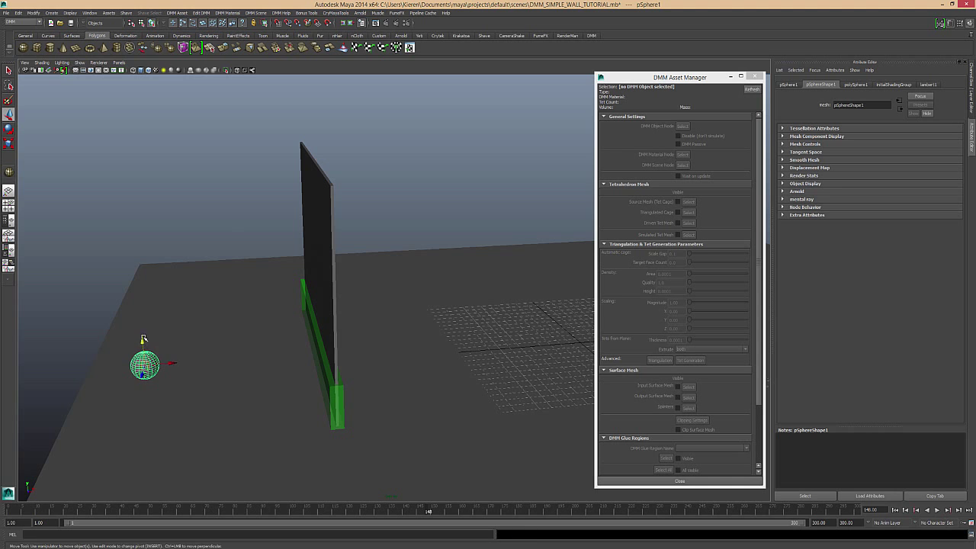
mouse_move(143, 339)
mouse_down()
mouse_move(129, 184)
mouse_move(256, 197)
mouse_up()
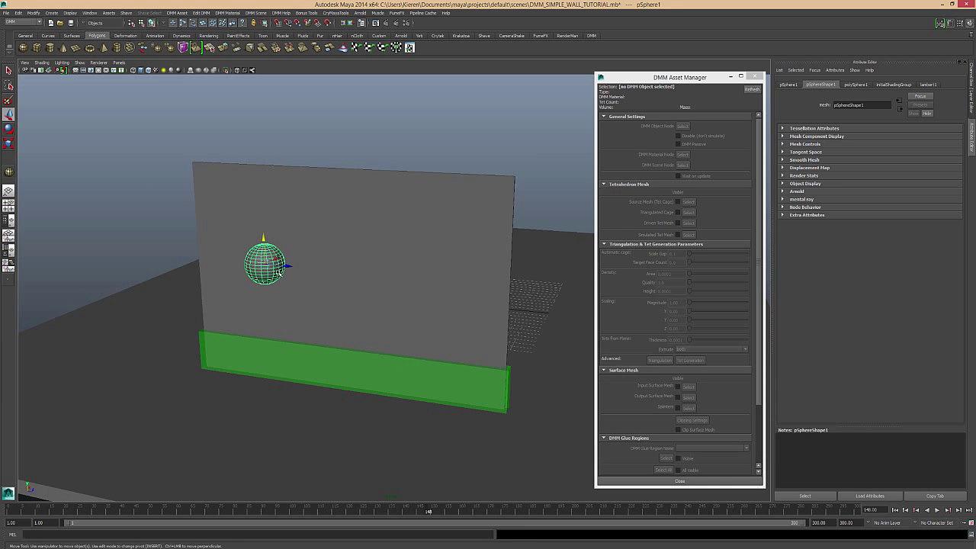
click(279, 271)
alt+drag(382, 303, 396, 291)
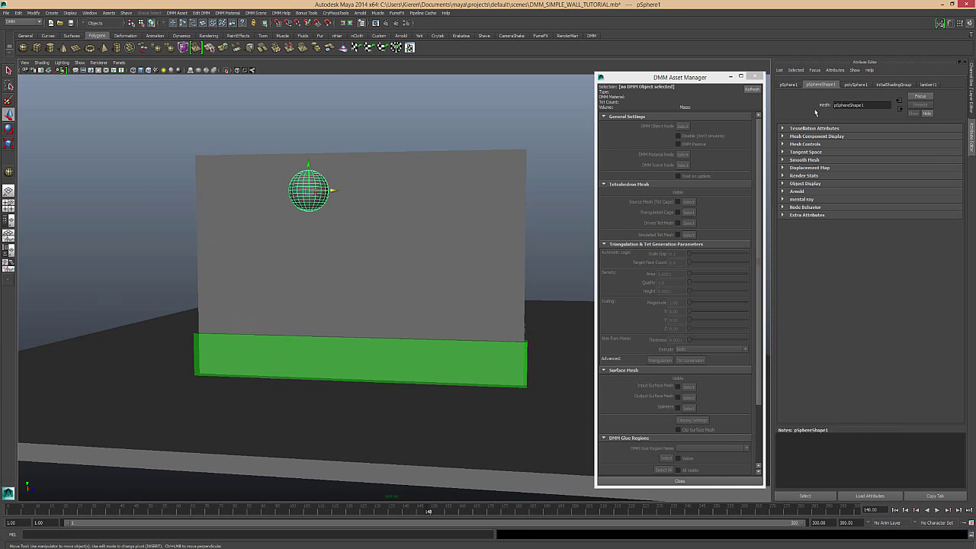
click(855, 83)
click(880, 157)
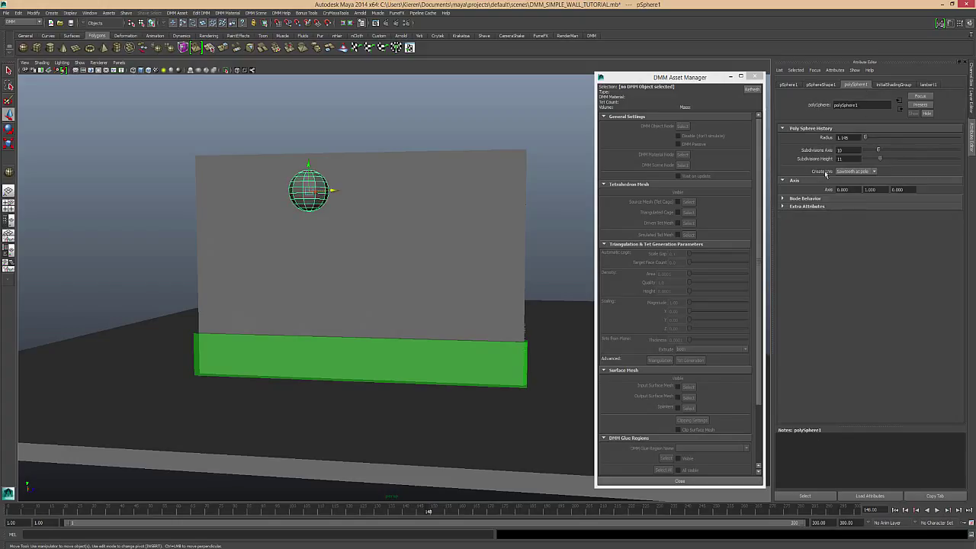
Step: Convert the sphere into a DMM object and play the simulation to watch it drop
click(592, 36)
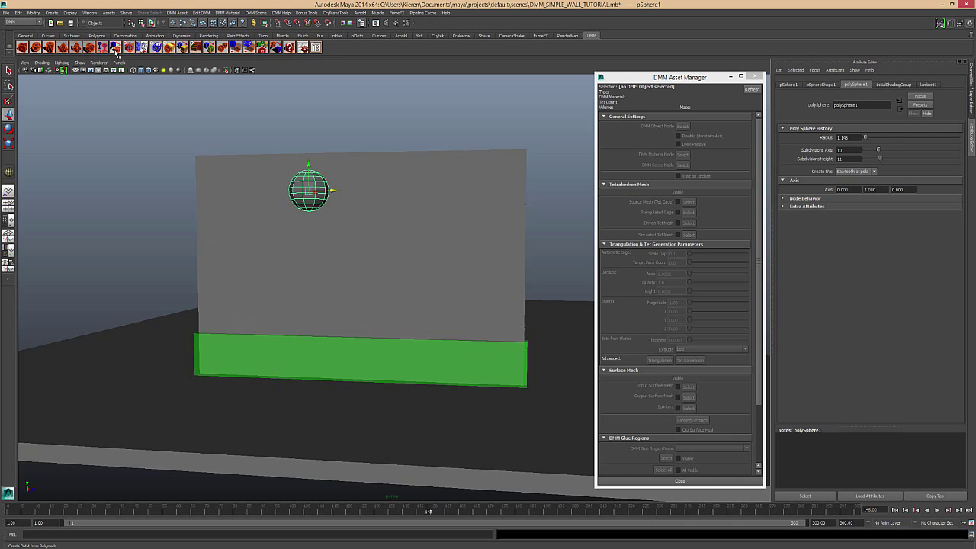
click(115, 48)
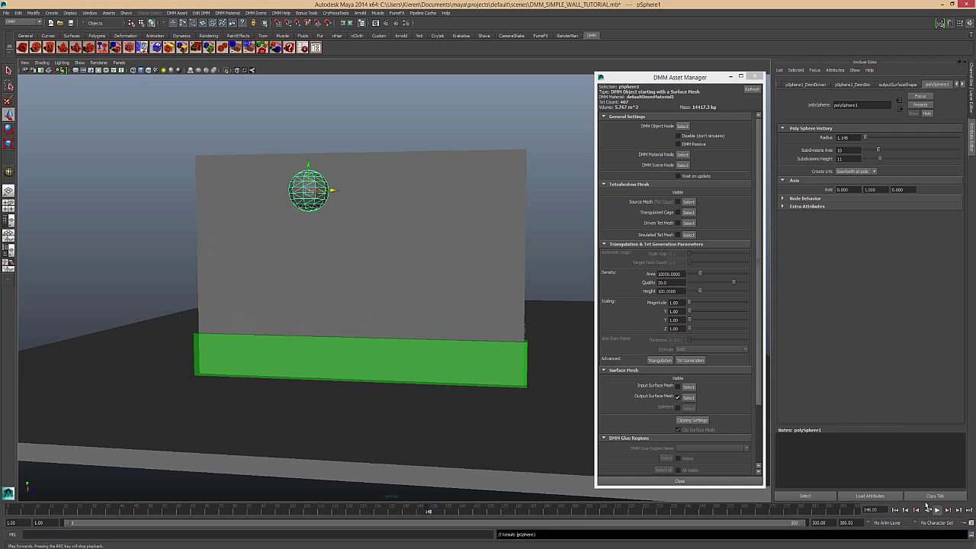
click(928, 507)
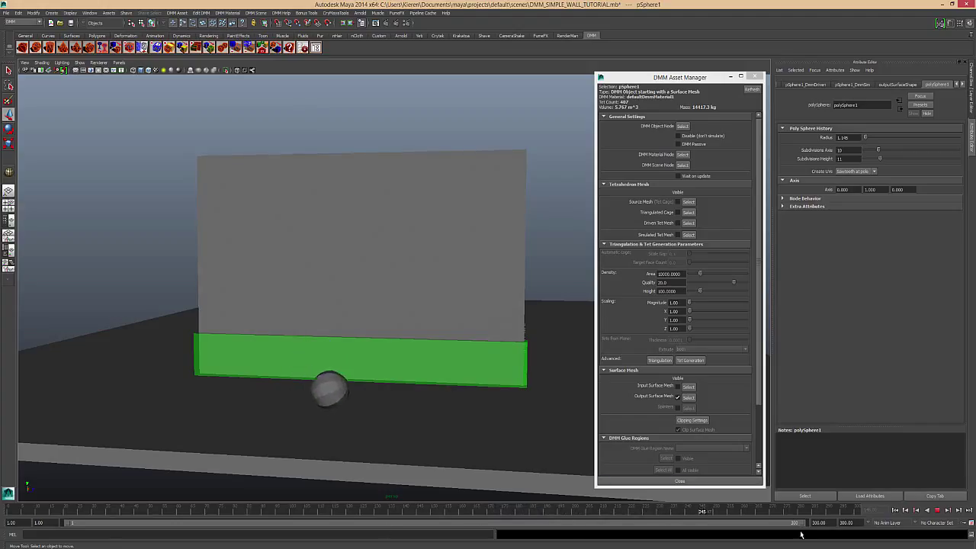
Step: At frame 1, make the sphere a passive DMM object and move it along X
key(Escape)
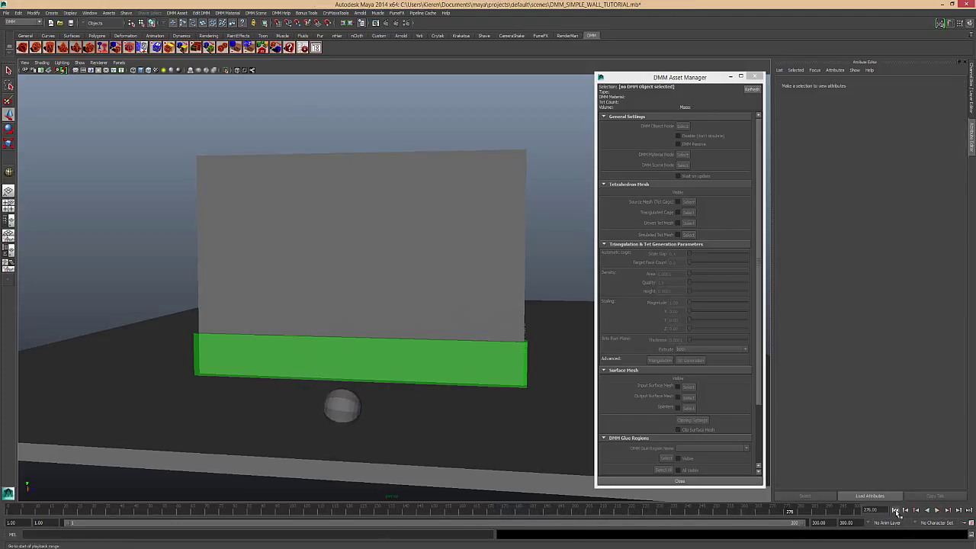
click(897, 510)
mouse_move(425, 242)
alt+mouse_down()
mouse_move(148, 241)
mouse_move(216, 295)
alt+mouse_up()
click(678, 144)
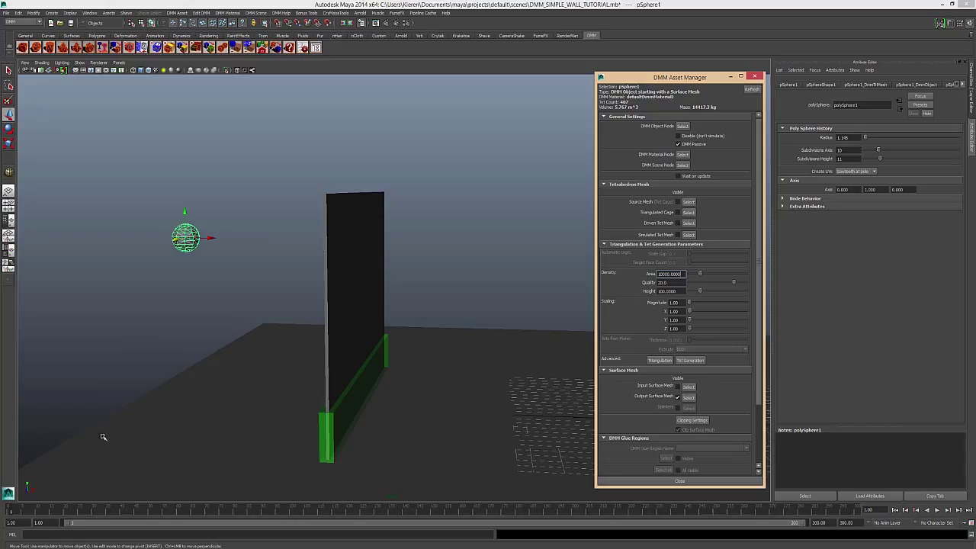
click(207, 237)
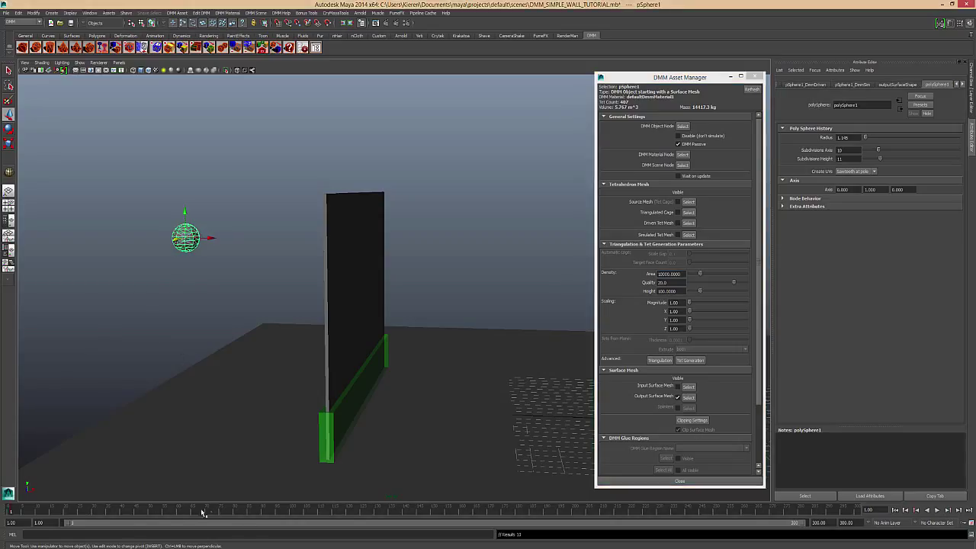
click(153, 513)
drag(210, 247, 377, 251)
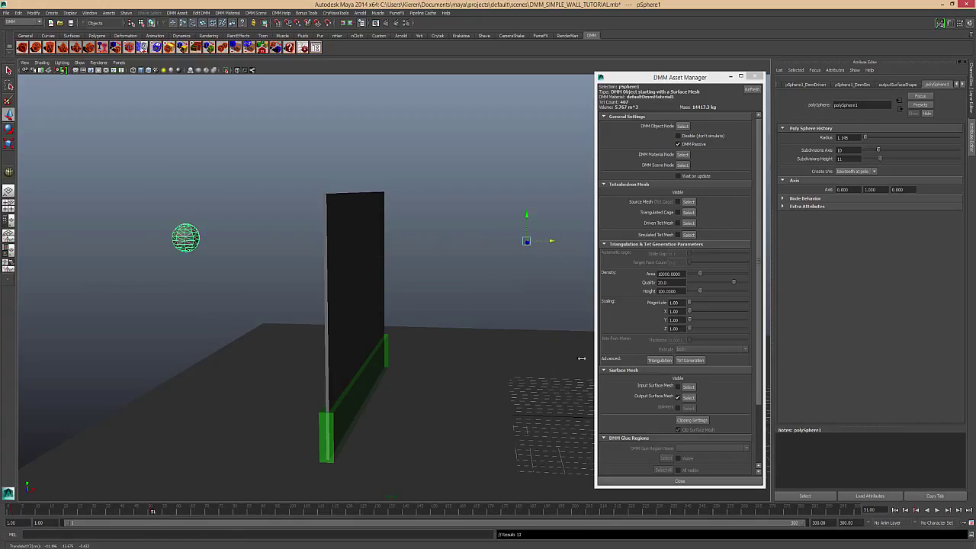
Step: Play the simulation, orbiting to watch the sphere shatter the wall, then rewind
key(alt+v)
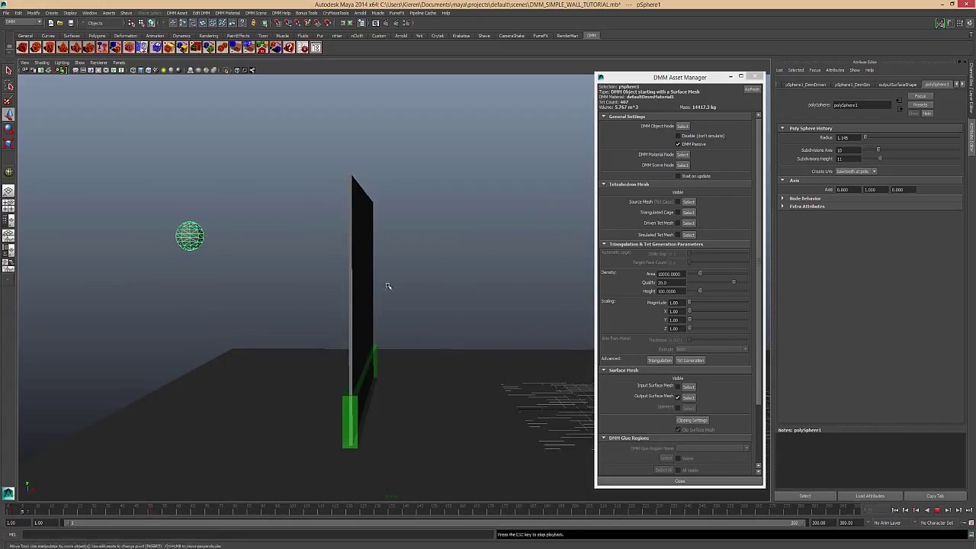
mouse_move(387, 286)
alt+mouse_down()
mouse_move(420, 283)
mouse_move(473, 326)
mouse_move(343, 330)
alt+mouse_up()
alt+right_drag(343, 329, 279, 333)
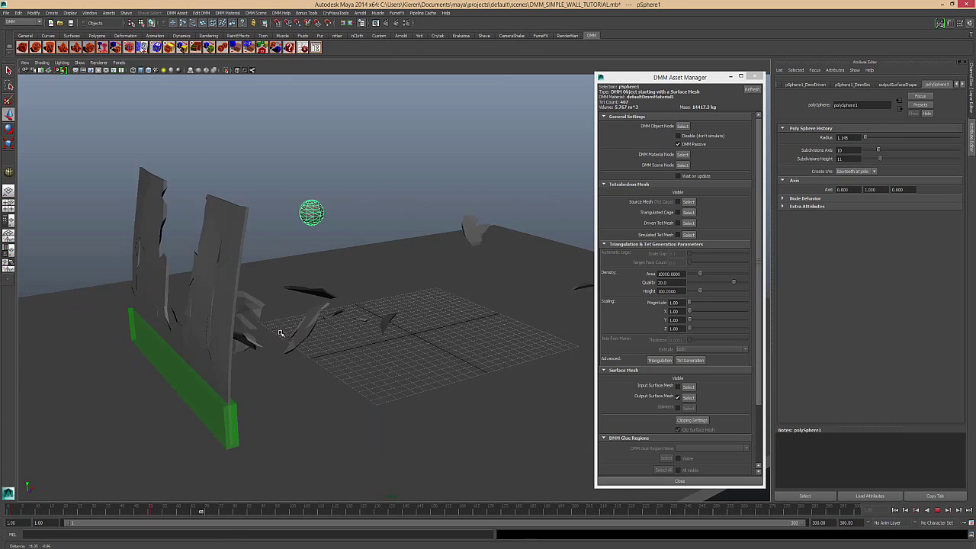
alt+drag(280, 334, 594, 460)
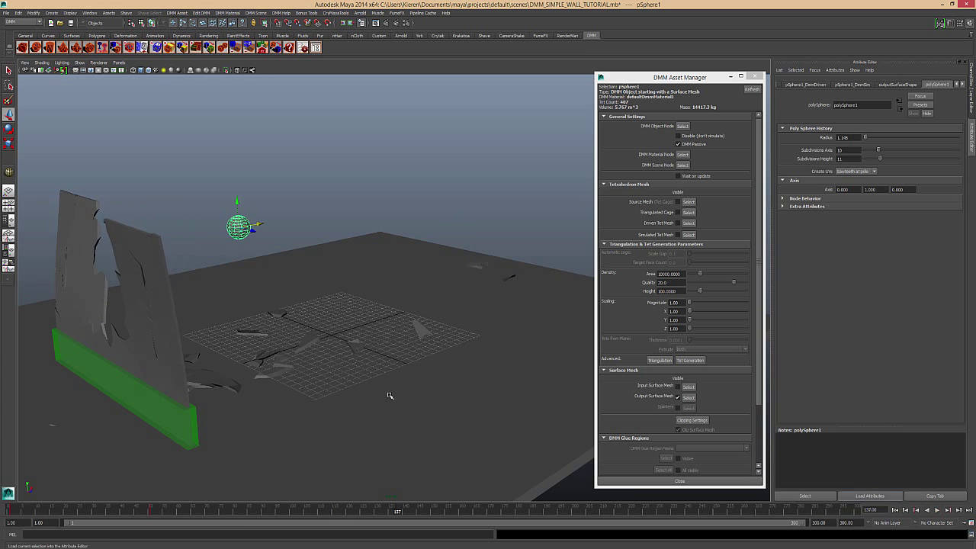
alt+drag(389, 396, 370, 312)
alt+right_drag(371, 312, 431, 317)
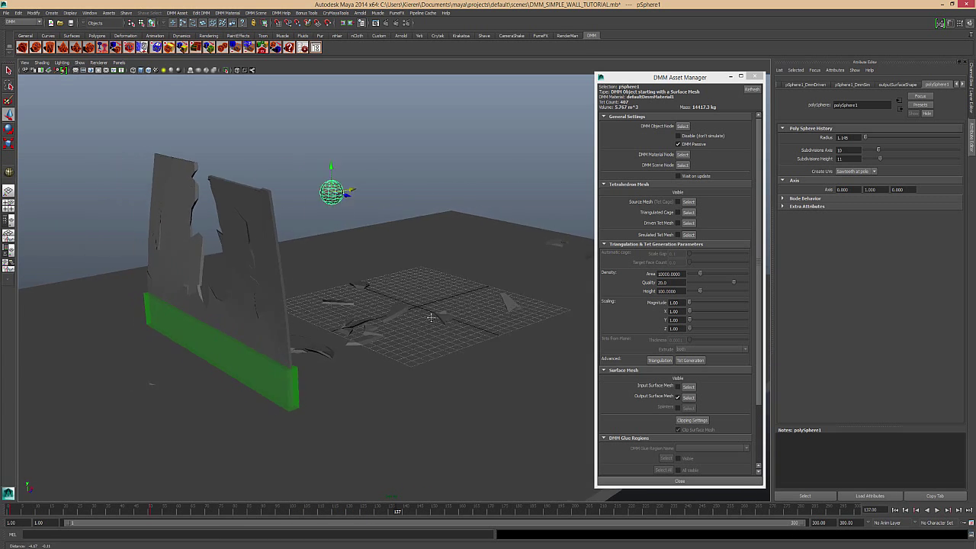
alt+drag(431, 317, 366, 314)
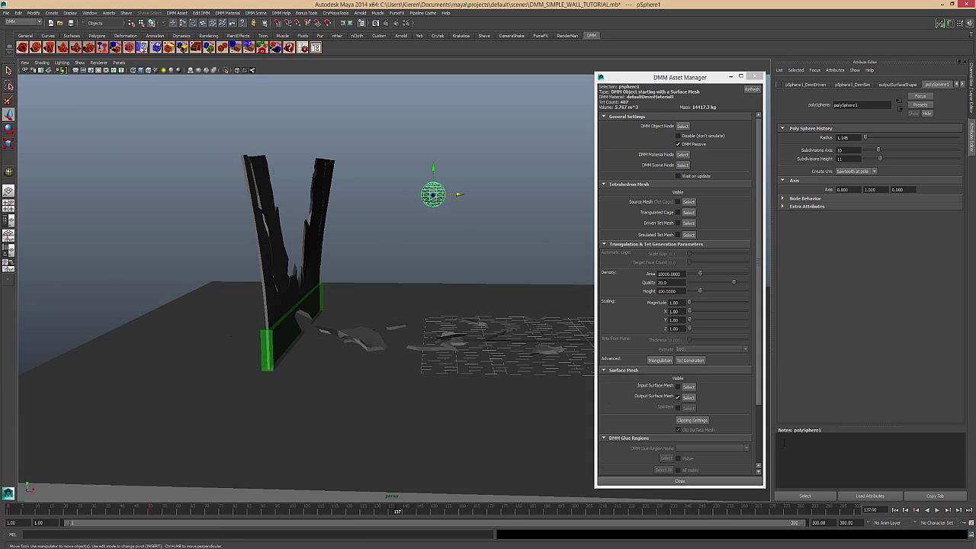
click(895, 510)
mouse_move(503, 412)
alt+mouse_down()
mouse_move(421, 351)
mouse_move(394, 270)
mouse_move(280, 361)
mouse_move(364, 241)
alt+mouse_up()
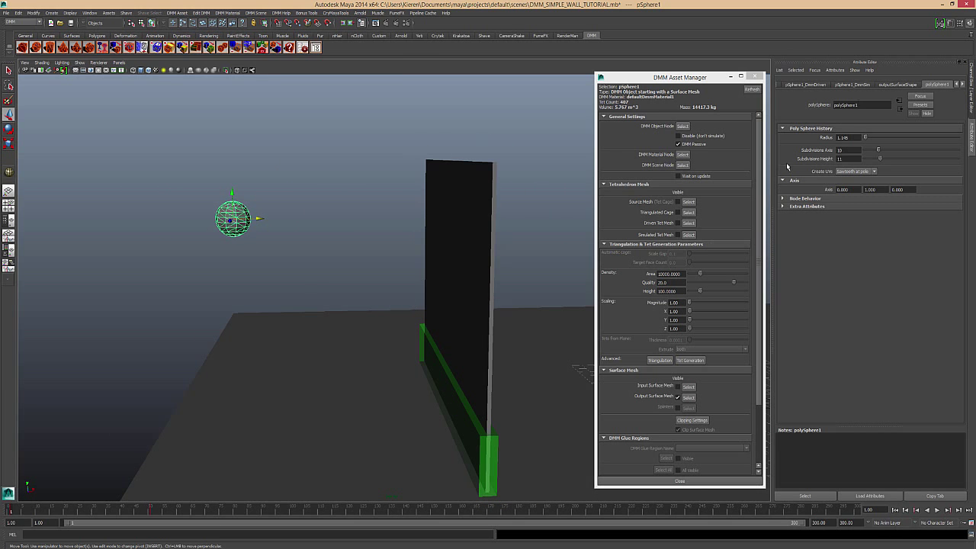
Step: Show the sphere's Channel Box with its pSphere1_DmmObject attributes expanded
click(972, 72)
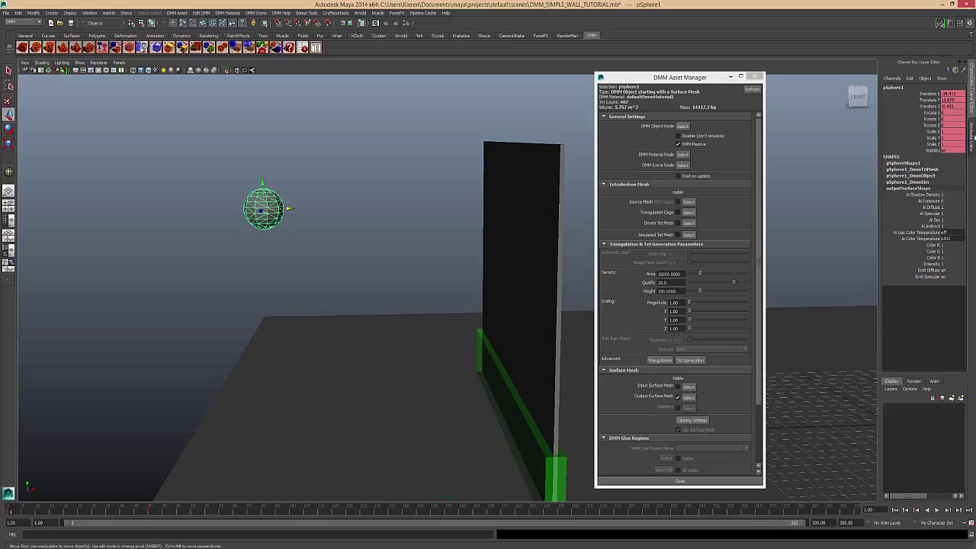
click(913, 177)
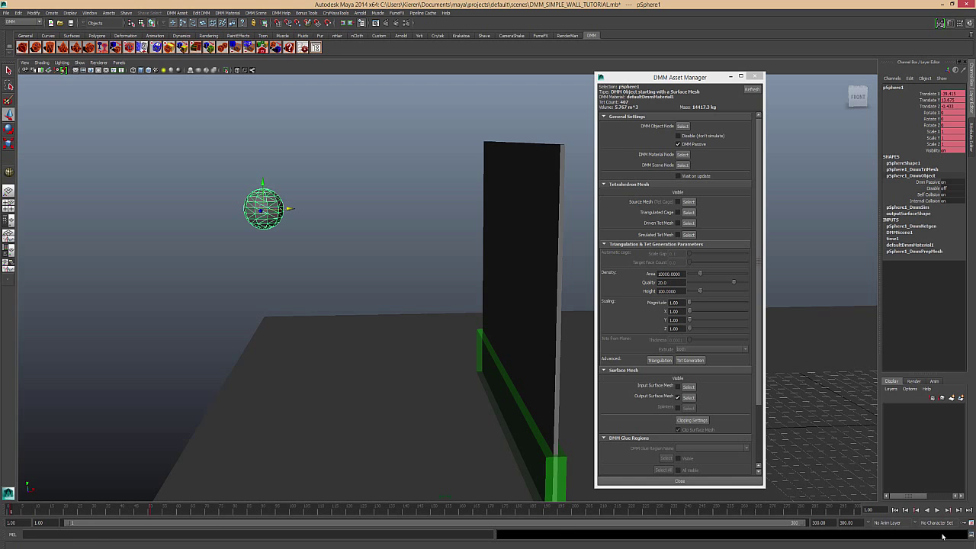
click(938, 512)
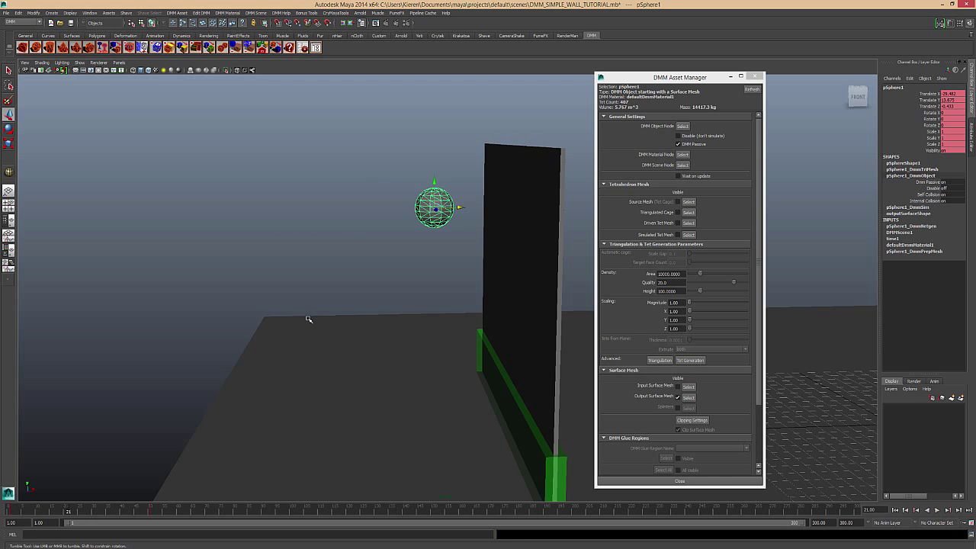
mouse_move(305, 320)
alt+mouse_down()
mouse_move(413, 320)
mouse_move(373, 310)
alt+mouse_up()
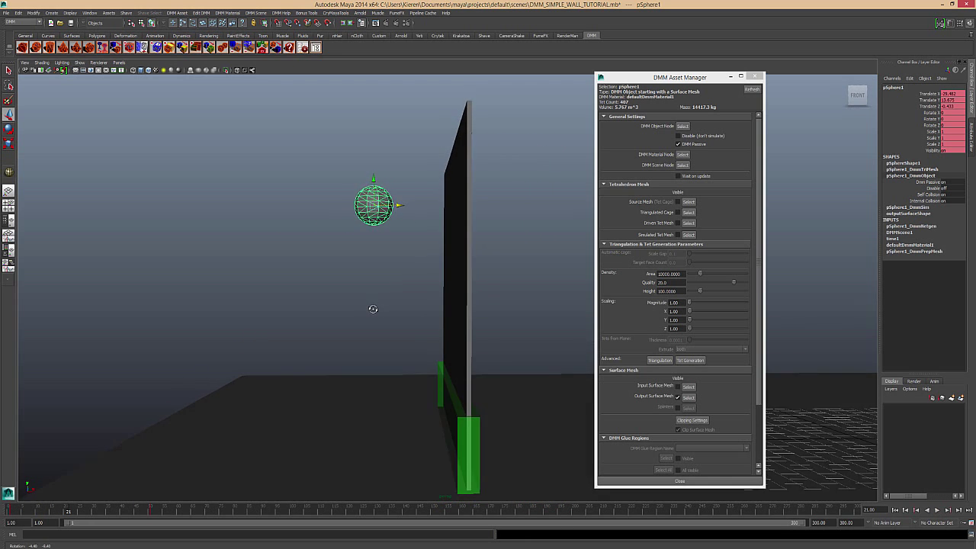
Step: Keyframe the sphere's Dmm Passive channel around frame 22
click(930, 183)
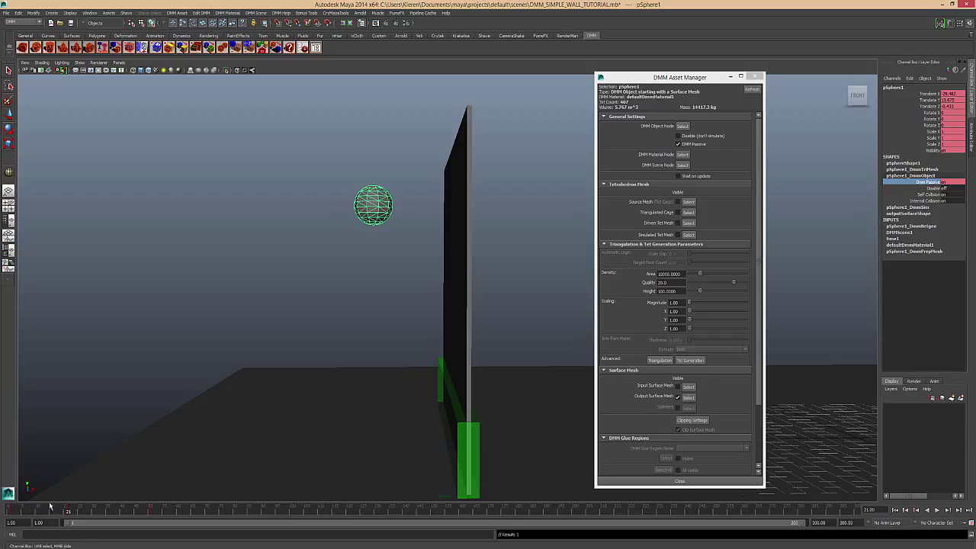
click(956, 510)
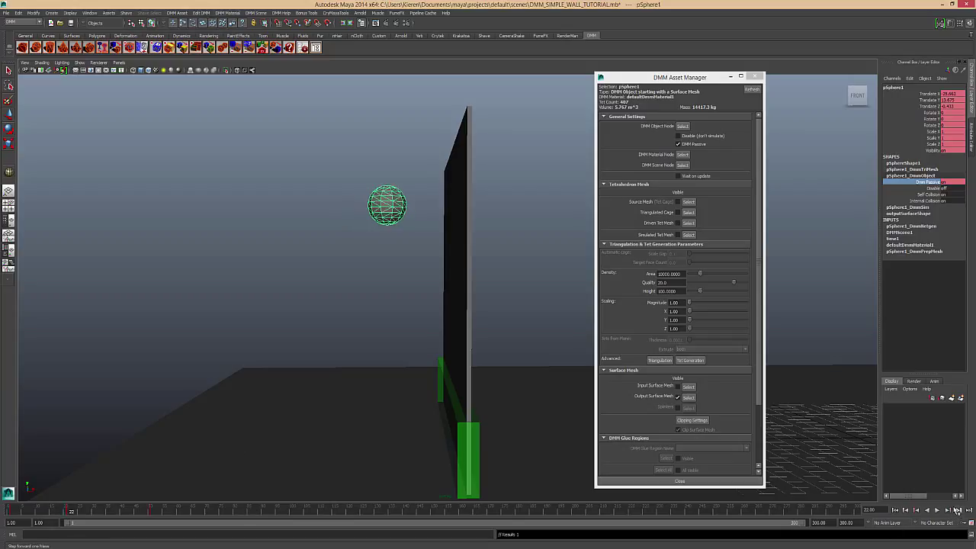
click(954, 183)
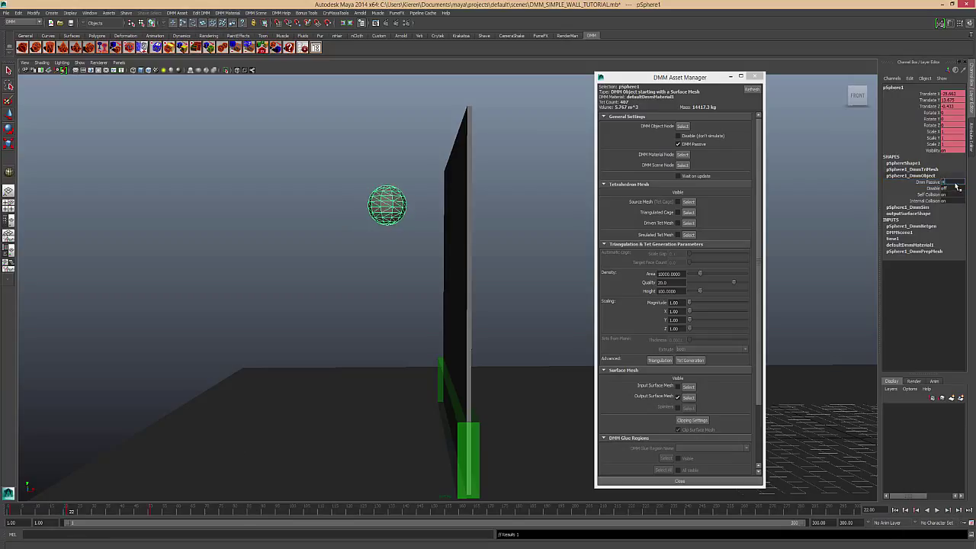
right_click(936, 184)
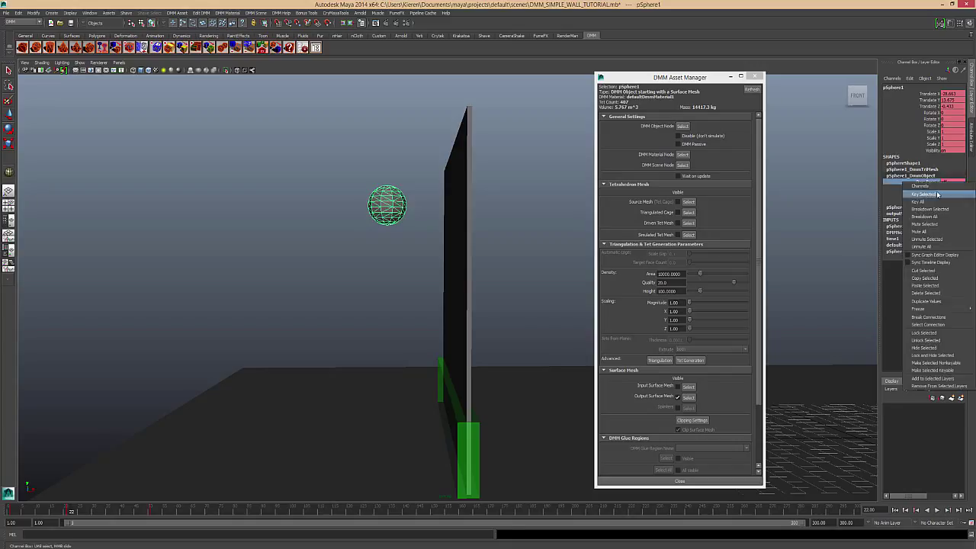
click(937, 196)
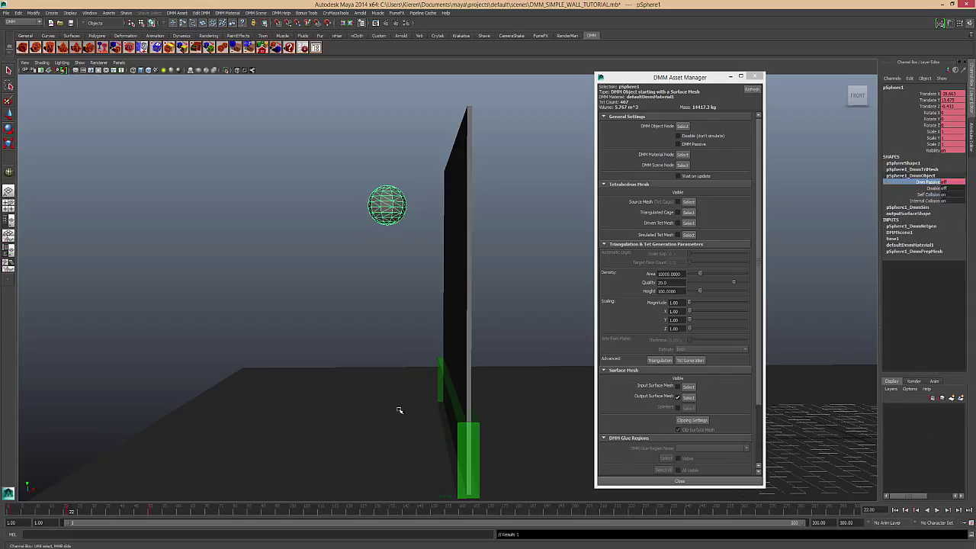
Step: Rewind and replay to see the sphere punch through and split the plywood
click(899, 510)
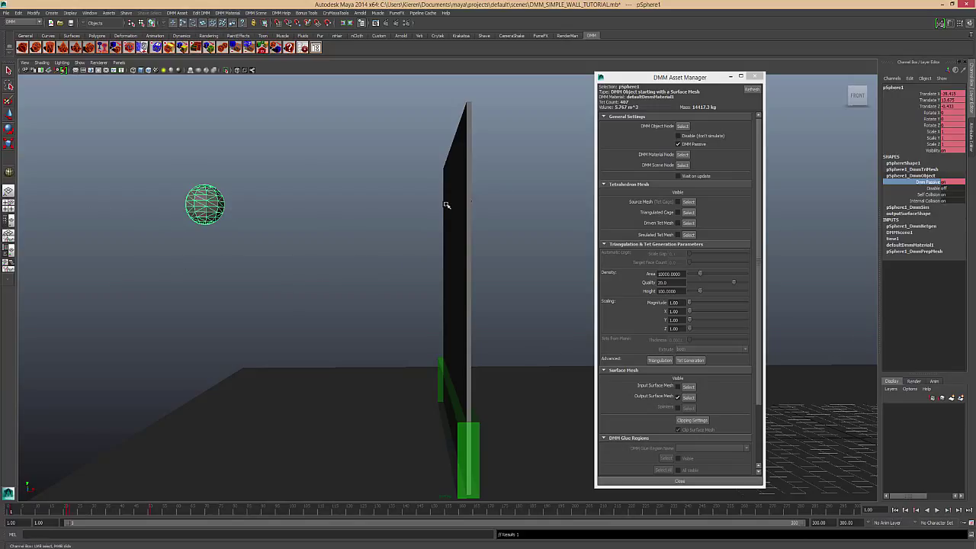
mouse_move(445, 348)
alt+mouse_down()
mouse_move(490, 344)
mouse_move(392, 336)
mouse_move(439, 342)
alt+mouse_up()
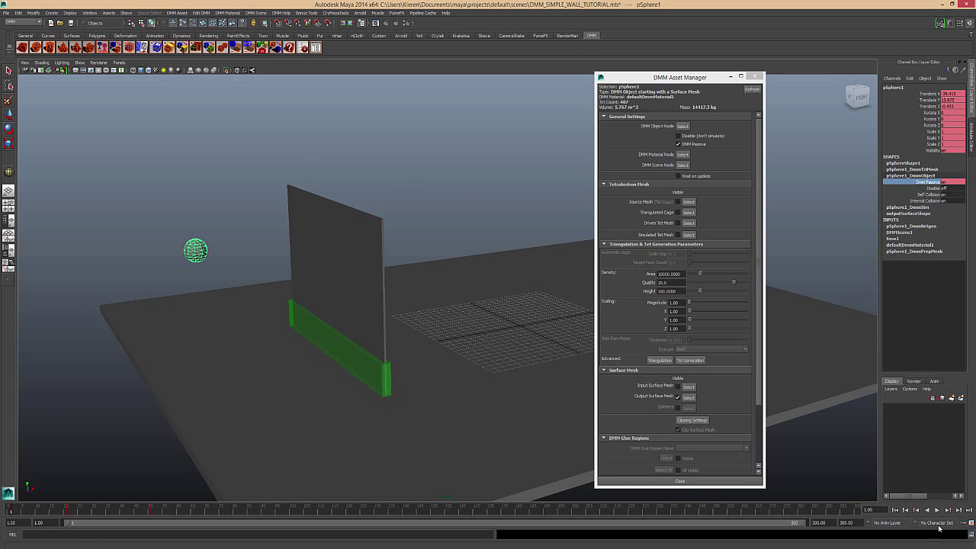
click(937, 510)
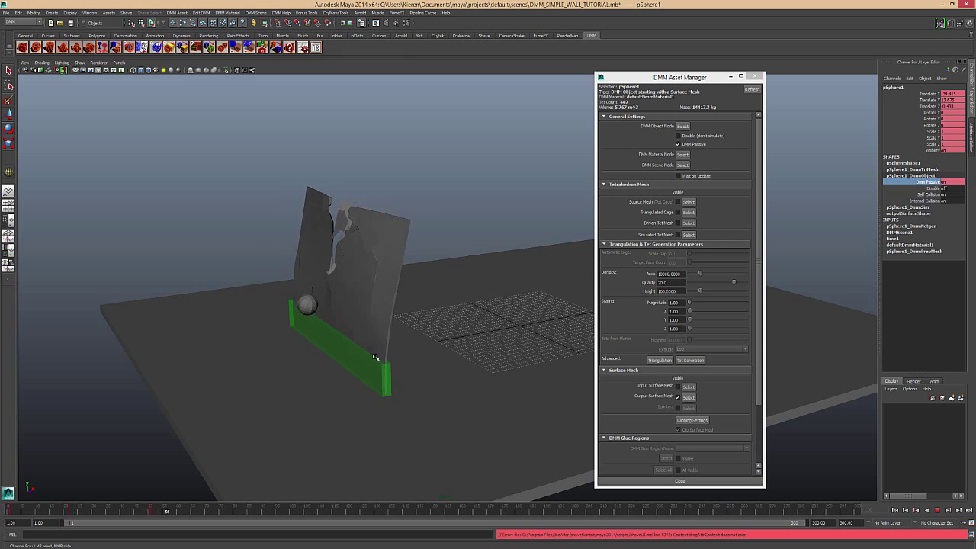
Step: Inspect the torn plywood wall and scattered debris from several angles, and close the DMM Asset Manager
mouse_move(435, 331)
alt+mouse_down()
mouse_move(453, 367)
mouse_move(430, 351)
mouse_move(357, 357)
mouse_move(414, 355)
alt+mouse_up()
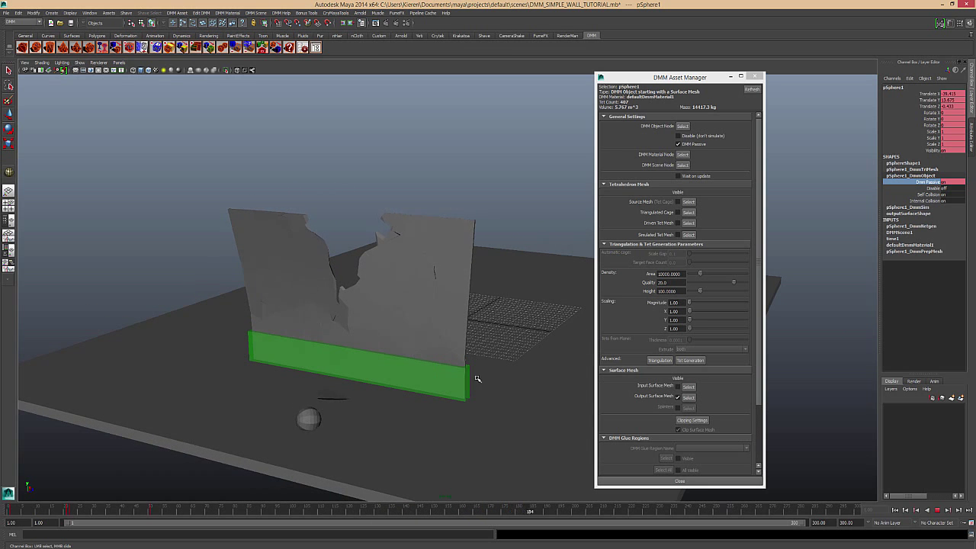
key(w)
click(343, 330)
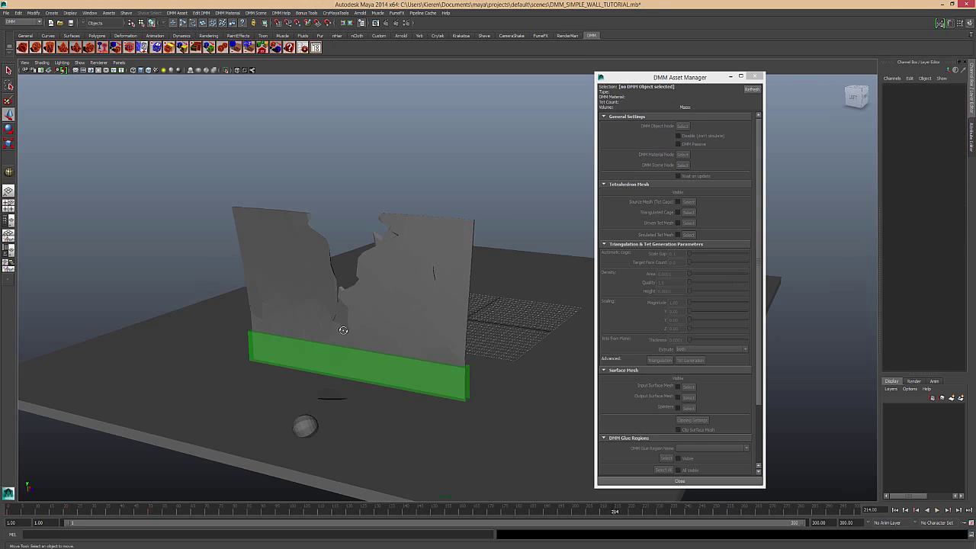
mouse_move(343, 329)
alt+mouse_down()
mouse_move(201, 327)
mouse_move(309, 337)
mouse_move(356, 316)
mouse_move(384, 325)
alt+mouse_up()
alt+right_drag(385, 324, 393, 328)
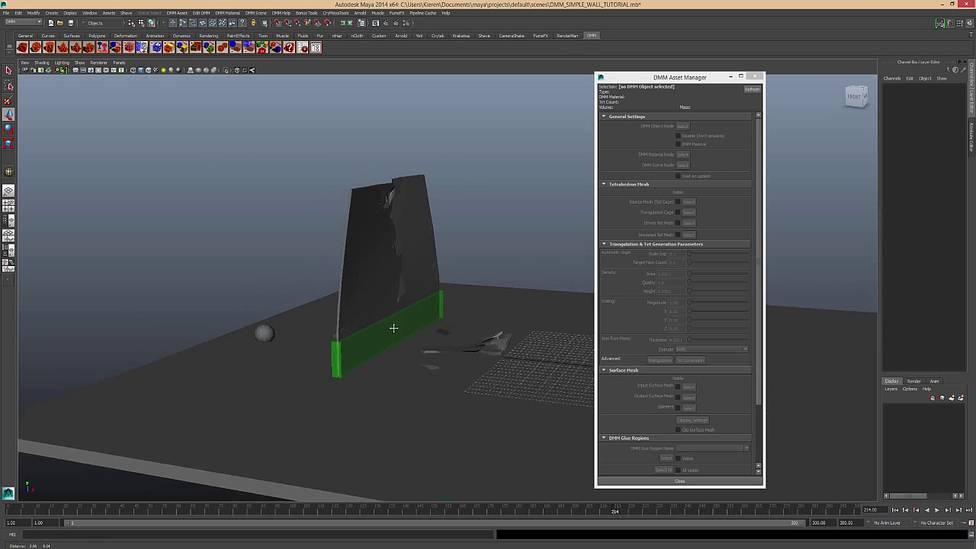
alt+drag(394, 328, 369, 334)
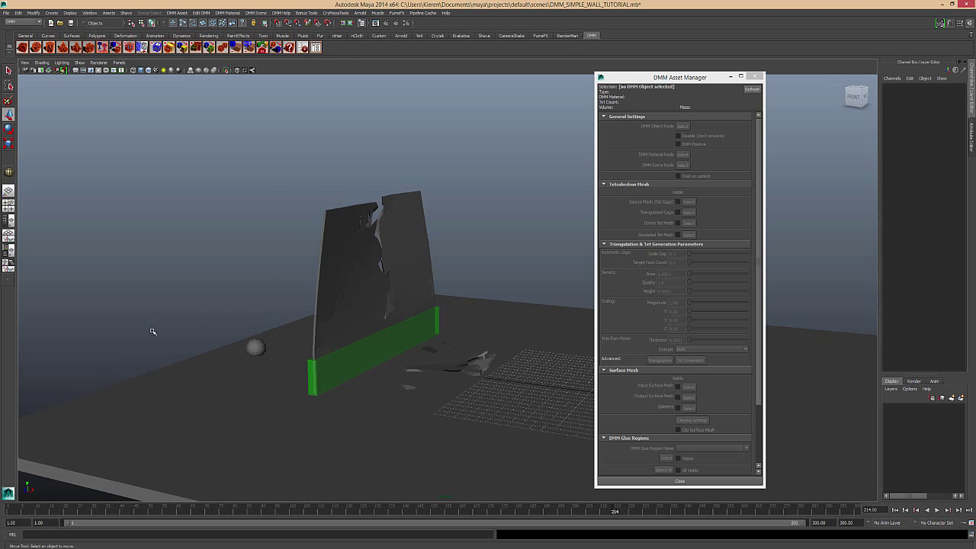
mouse_move(273, 347)
alt+mouse_down()
mouse_move(377, 342)
mouse_move(264, 355)
mouse_move(350, 333)
mouse_move(419, 290)
alt+mouse_up()
mouse_move(420, 290)
alt+right_down()
mouse_move(351, 256)
mouse_move(368, 250)
alt+right_up()
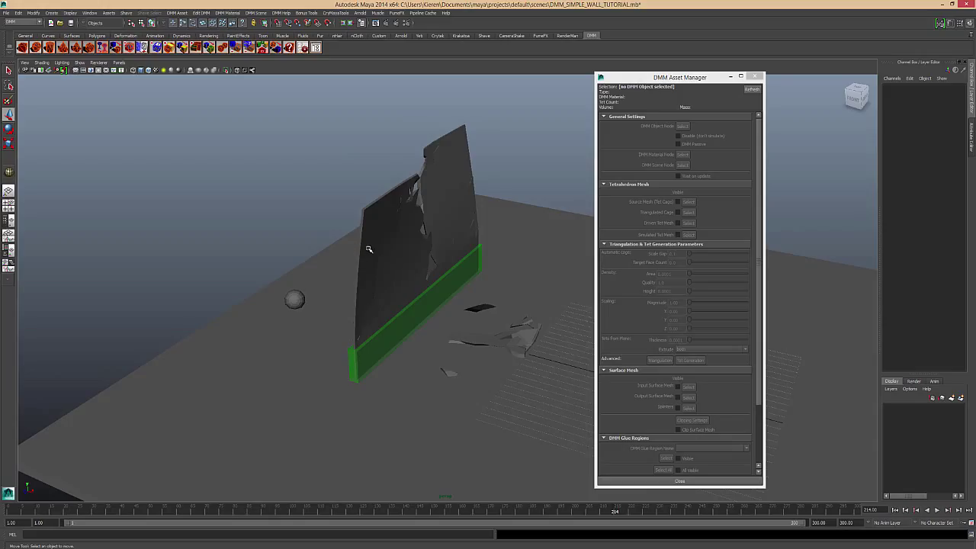
click(754, 77)
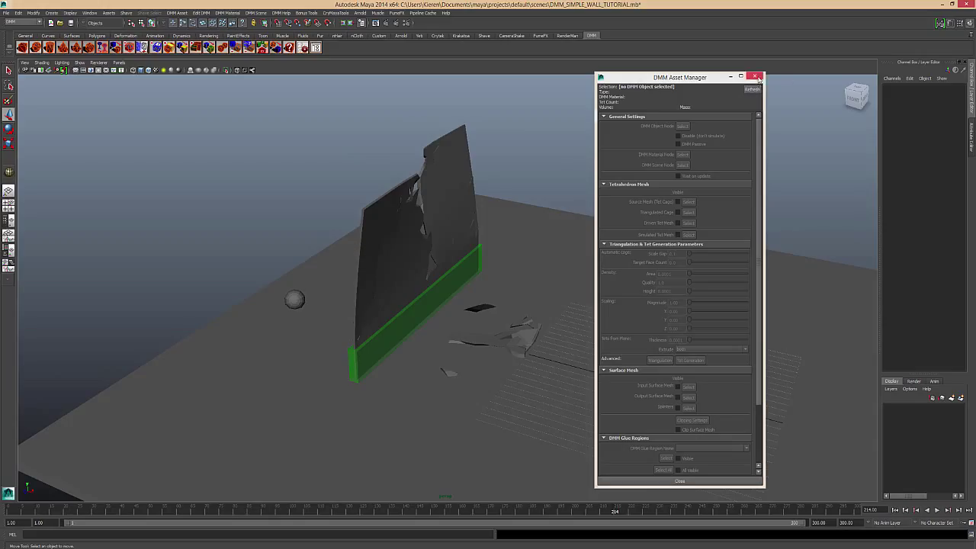
Step: Draw a tall polygon box wall on the empty part of the grid
alt+drag(625, 228, 589, 195)
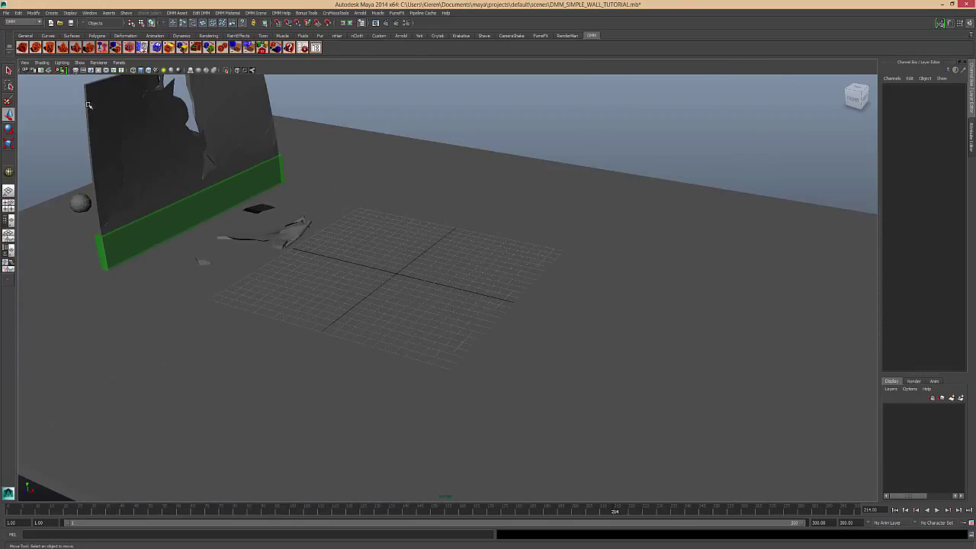
click(97, 35)
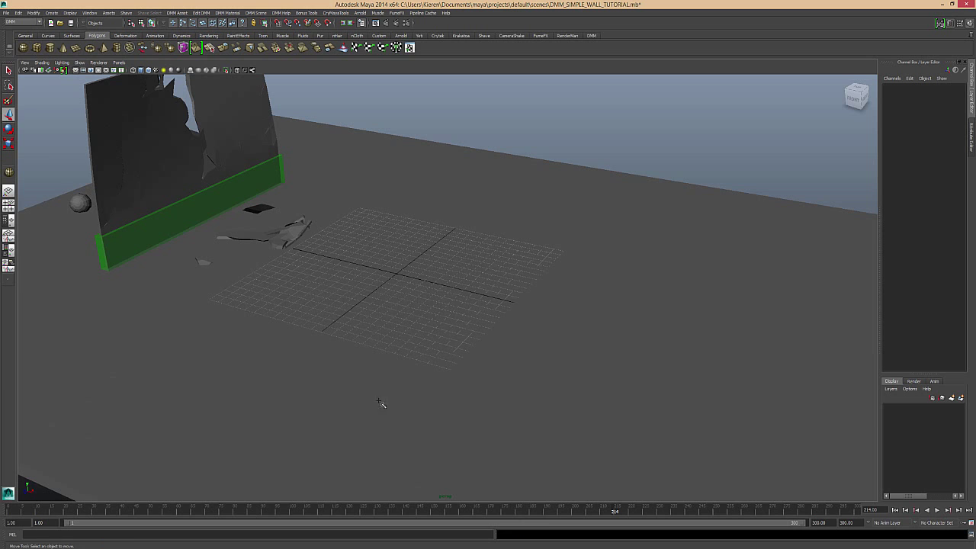
mouse_move(381, 404)
mouse_down()
mouse_move(575, 221)
mouse_move(538, 177)
mouse_up()
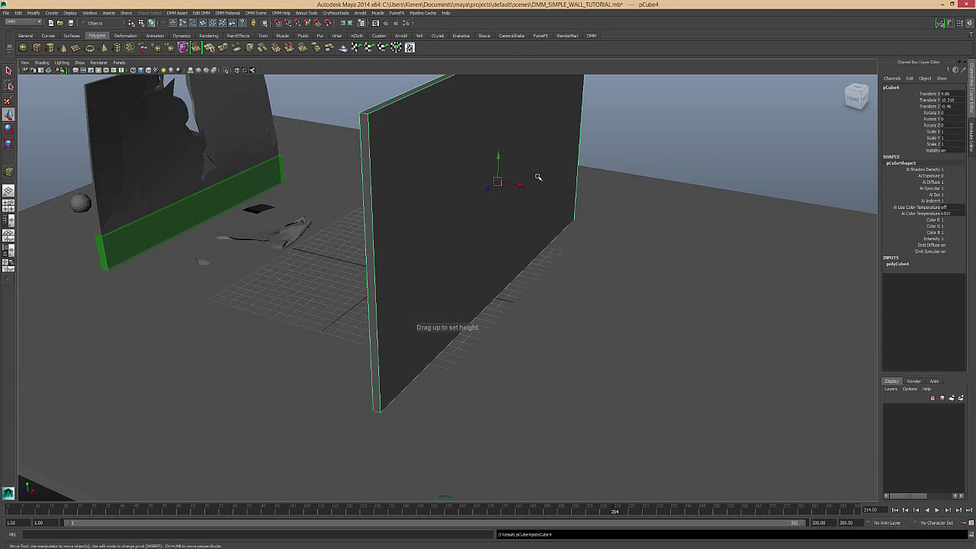
scroll(495, 195, down, 3)
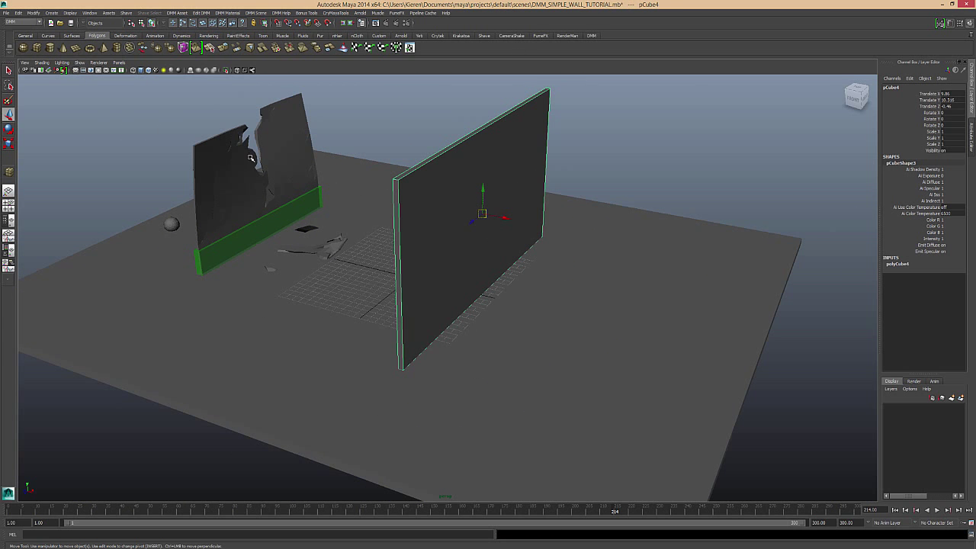
Step: Duplicate the wall into a thin horizontal strip, then a tilted diagonal brace
key(ctrl+d)
drag(504, 217, 514, 219)
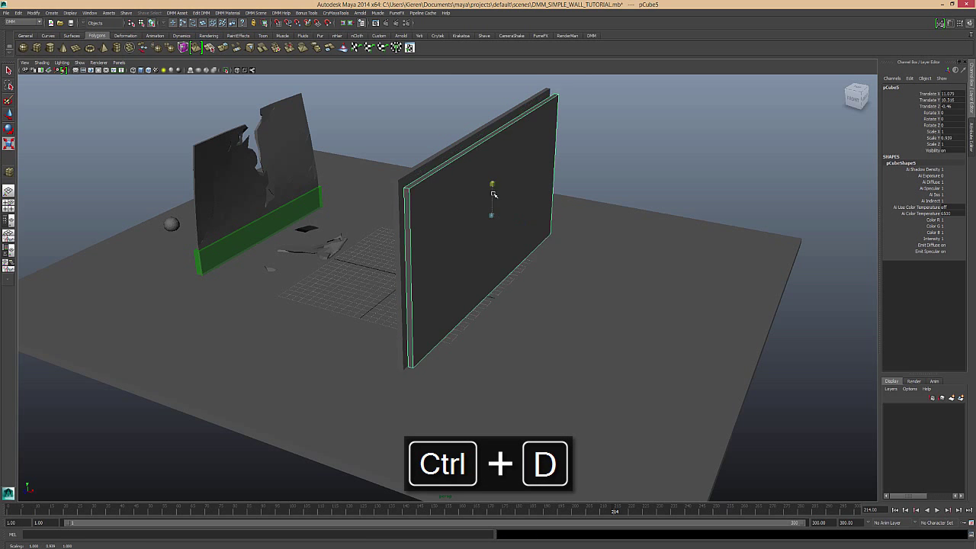
drag(492, 183, 496, 216)
key(ctrl+d)
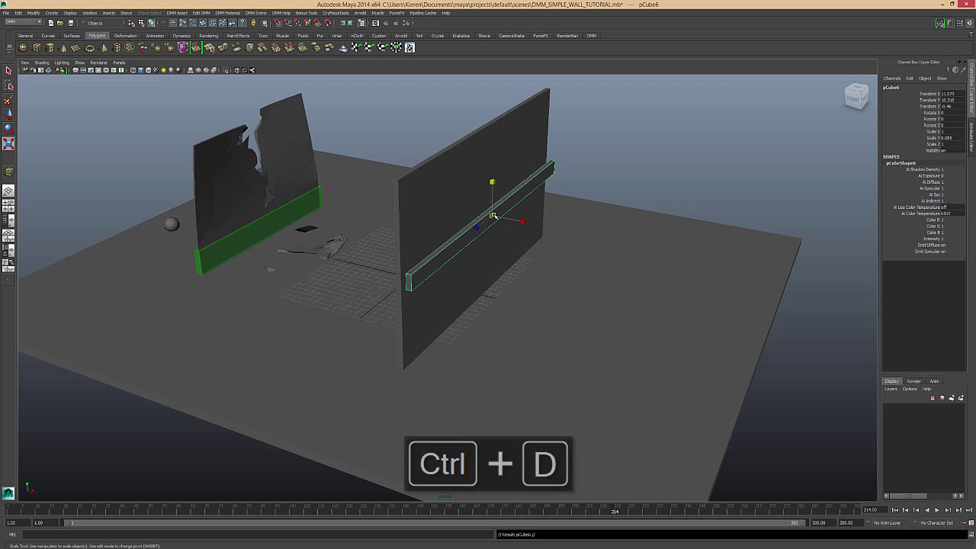
key(e)
drag(481, 200, 488, 228)
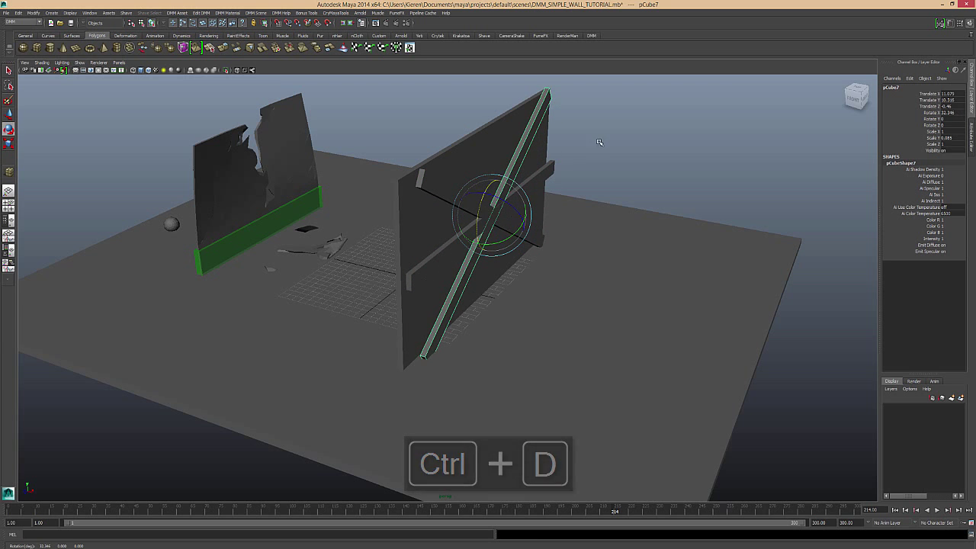
click(534, 175)
alt+drag(534, 176, 580, 166)
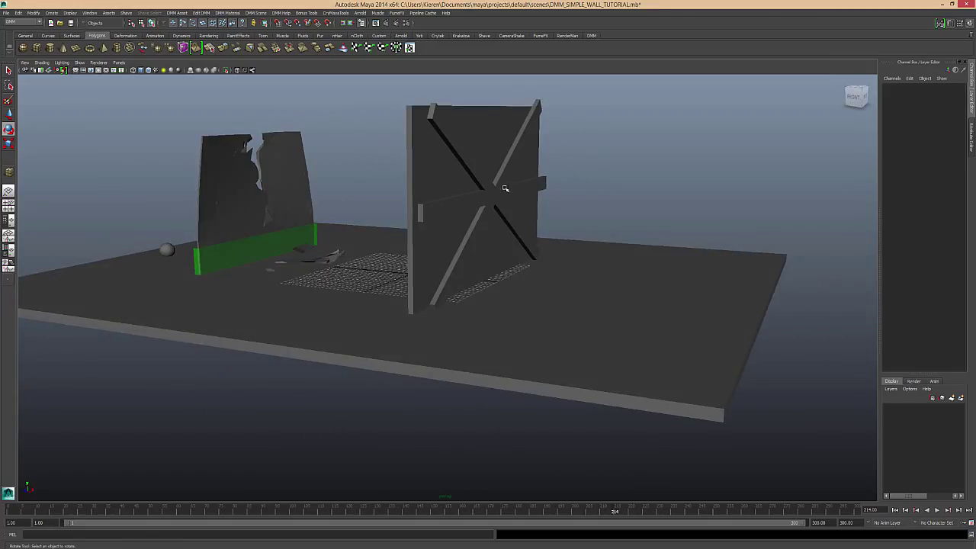
Step: Duplicate the braced backdrop wall and slide the pCube4 wall panel along X
click(458, 176)
key(ctrl+d)
key(w)
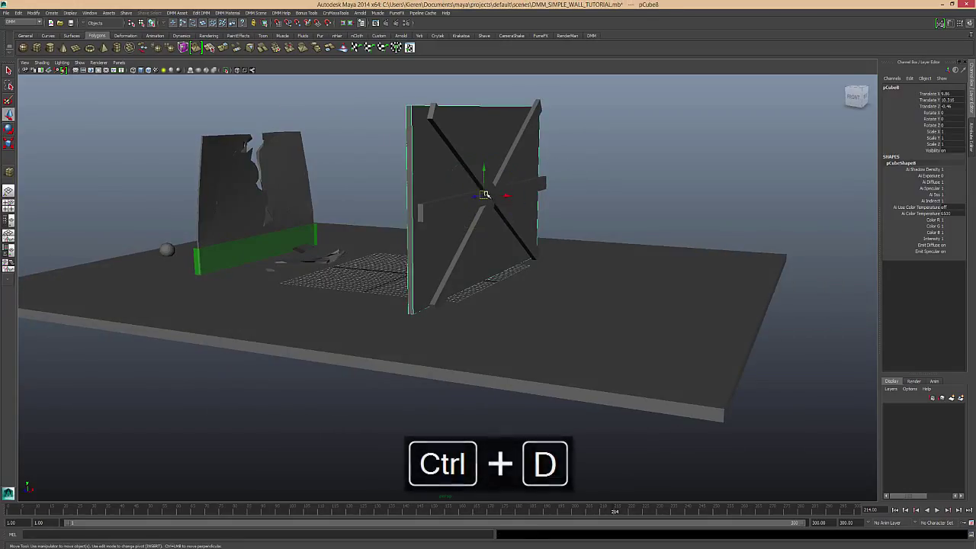
click(481, 186)
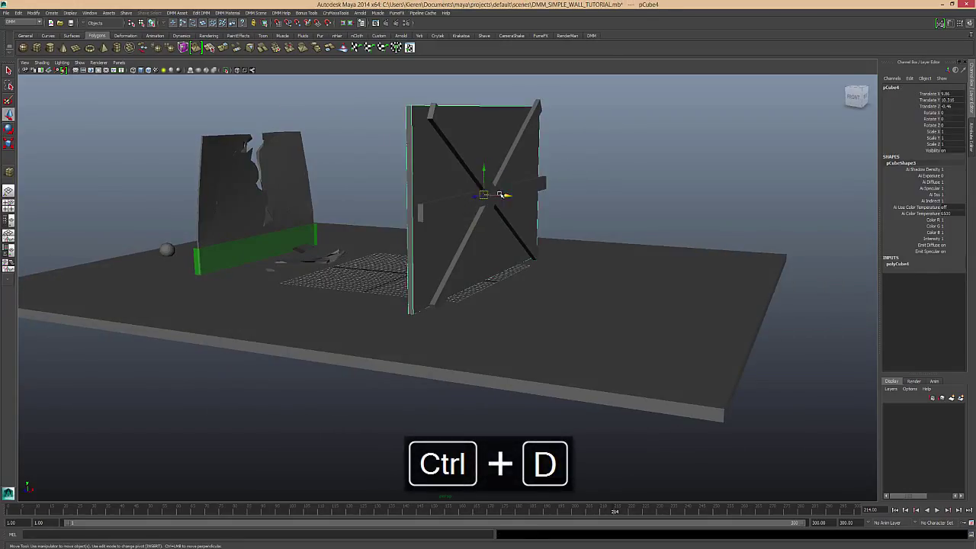
drag(501, 195, 515, 196)
key(r)
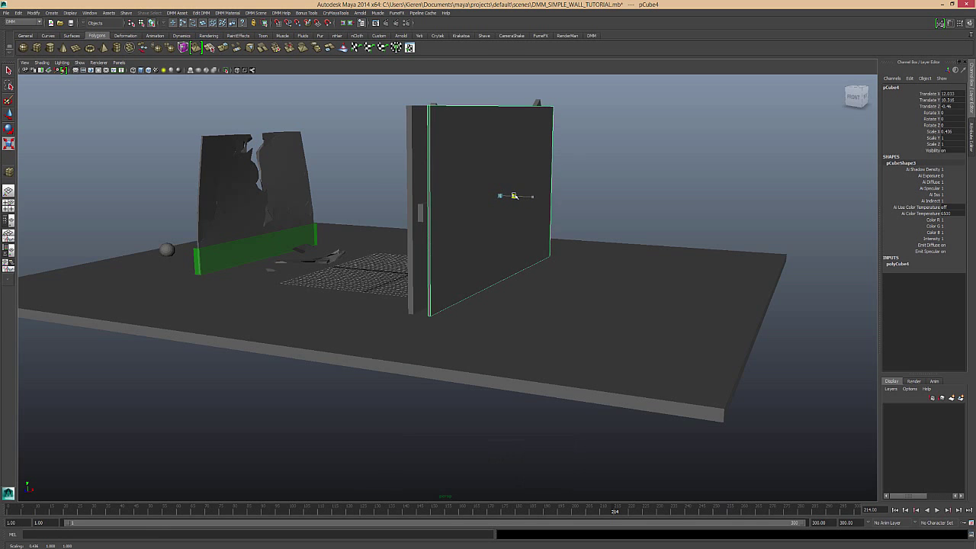
click(605, 191)
Step: Orbit around the scene to inspect both walls and the grid
mouse_move(606, 192)
alt+mouse_down()
mouse_move(633, 209)
mouse_move(564, 183)
mouse_move(616, 200)
mouse_move(569, 196)
mouse_move(497, 235)
mouse_move(542, 234)
alt+mouse_up()
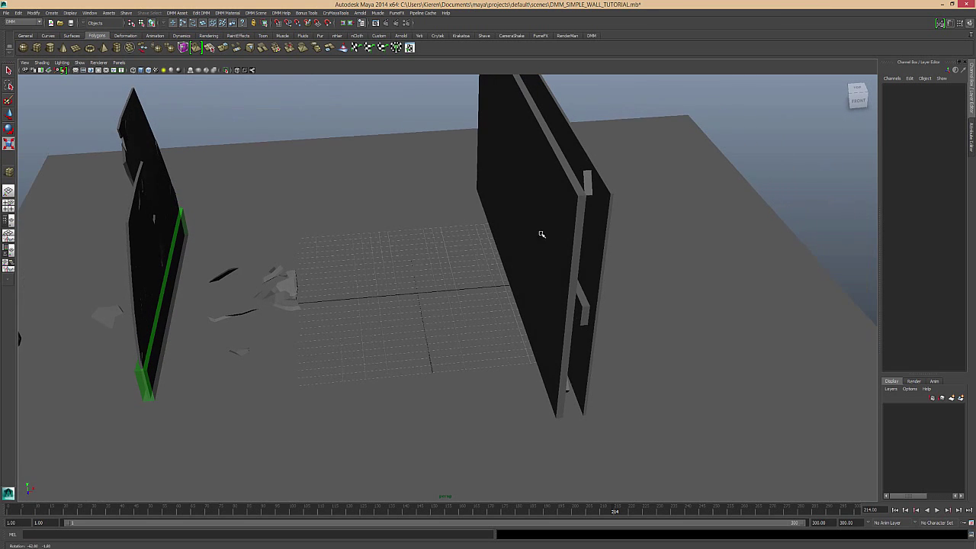
mouse_move(596, 303)
alt+mouse_down()
mouse_move(573, 279)
mouse_move(611, 267)
mouse_move(259, 303)
alt+mouse_up()
mouse_move(631, 275)
alt+mouse_down()
mouse_move(401, 285)
mouse_move(433, 280)
mouse_move(462, 235)
mouse_move(357, 298)
alt+mouse_up()
alt+drag(423, 346, 370, 221)
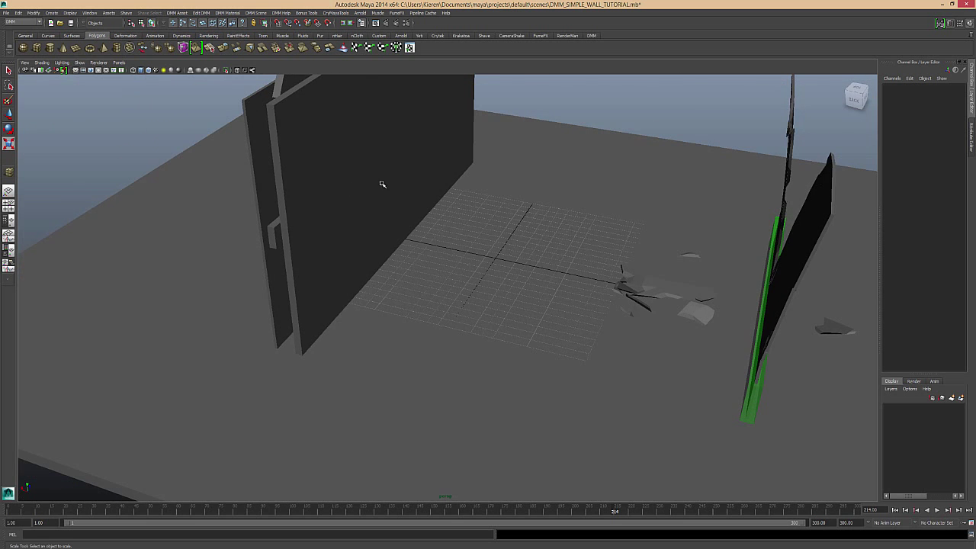
alt+drag(381, 184, 469, 181)
mouse_move(456, 250)
alt+mouse_down()
mouse_move(480, 270)
mouse_move(557, 259)
mouse_move(704, 292)
mouse_move(580, 276)
mouse_move(546, 282)
alt+mouse_up()
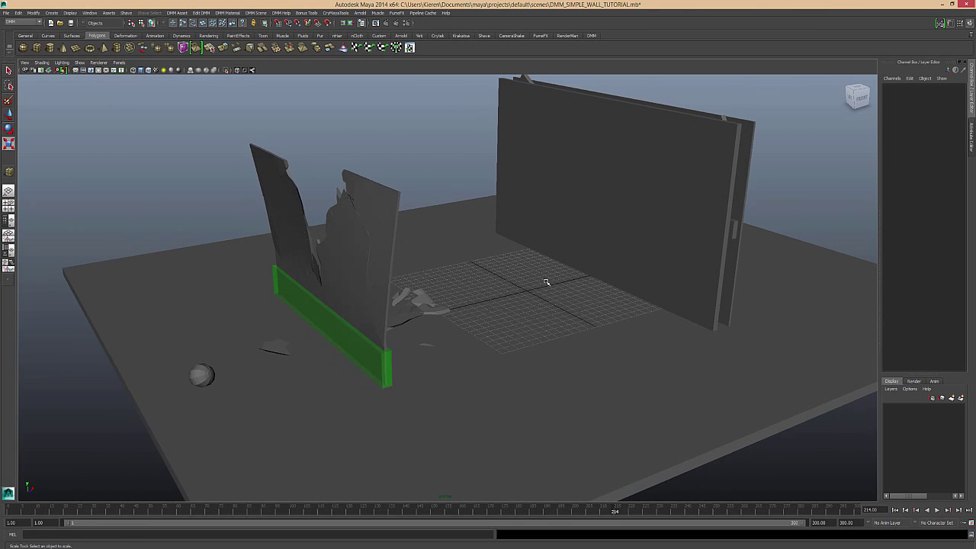
Step: Rewind to frame 1 and orbit close to the intact plywood wall and ball
alt+drag(401, 284, 706, 373)
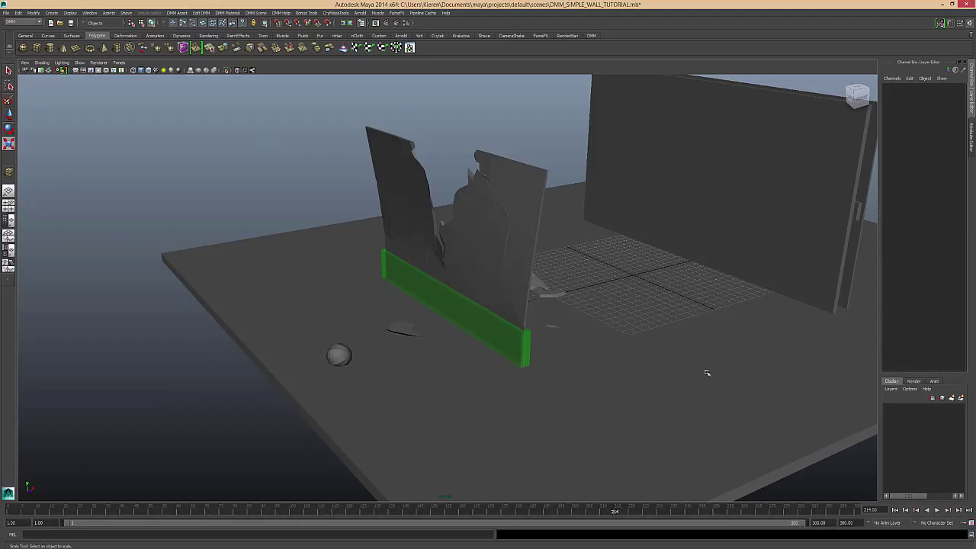
click(897, 512)
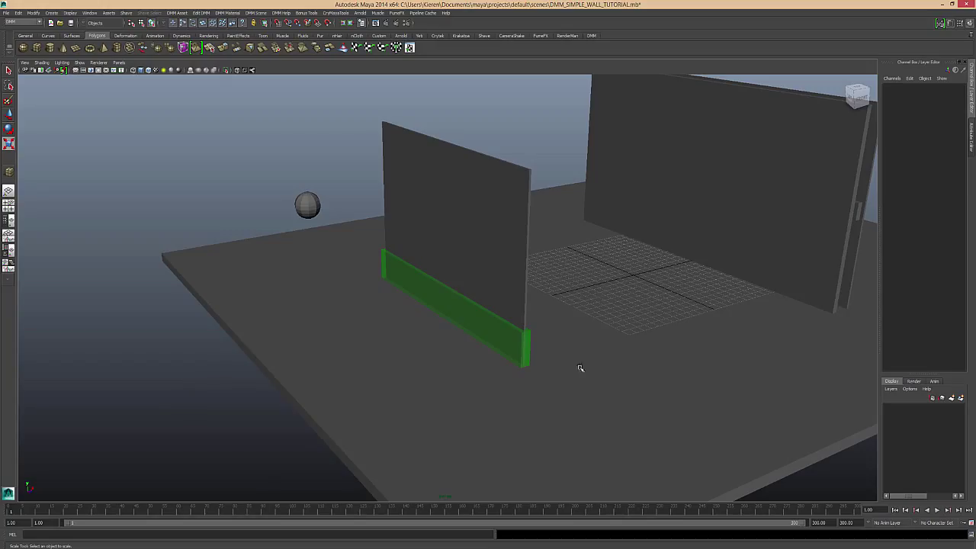
mouse_move(371, 244)
alt+mouse_down()
mouse_move(679, 273)
mouse_move(542, 198)
alt+mouse_up()
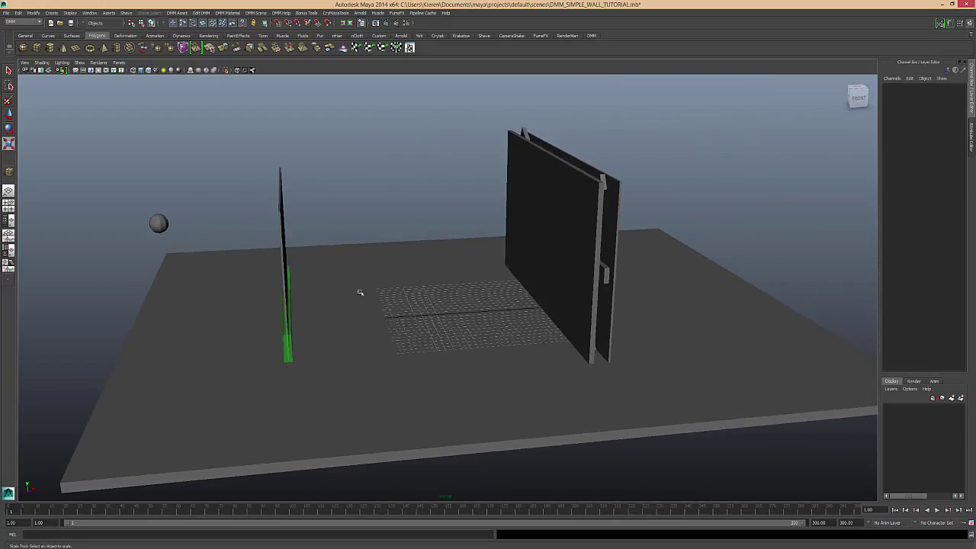
mouse_move(360, 292)
alt+mouse_down()
mouse_move(382, 207)
mouse_move(519, 221)
mouse_move(405, 263)
mouse_move(658, 320)
mouse_move(608, 266)
alt+mouse_up()
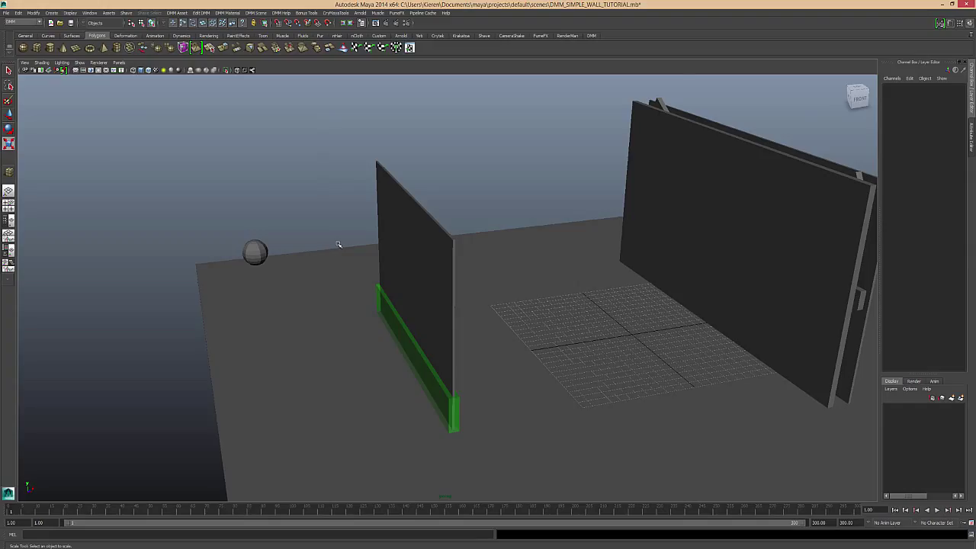
mouse_move(330, 243)
alt+mouse_down()
mouse_move(443, 266)
mouse_move(341, 136)
alt+mouse_up()
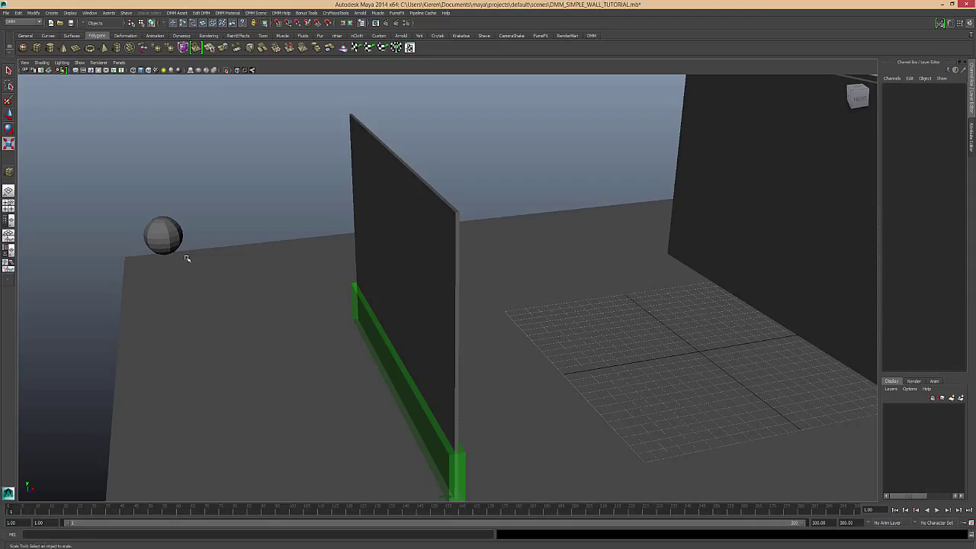
Step: Turn on Enable DMM Cache from the DMM Scene menu
click(256, 13)
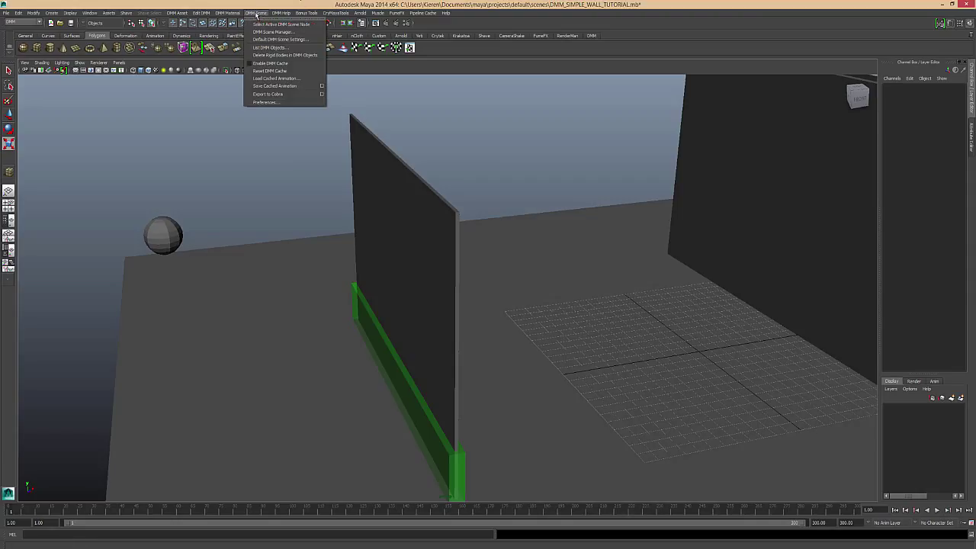
click(279, 64)
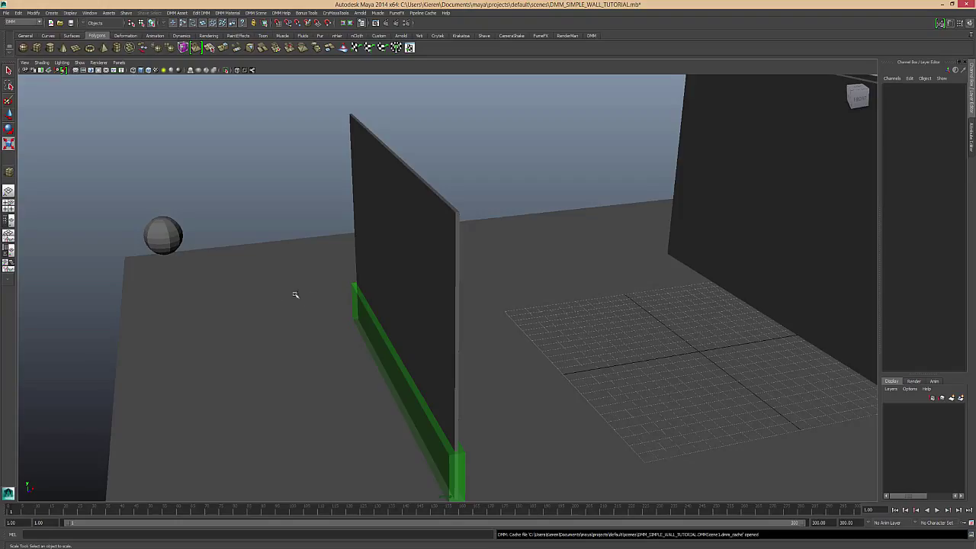
alt+right_drag(414, 253, 433, 282)
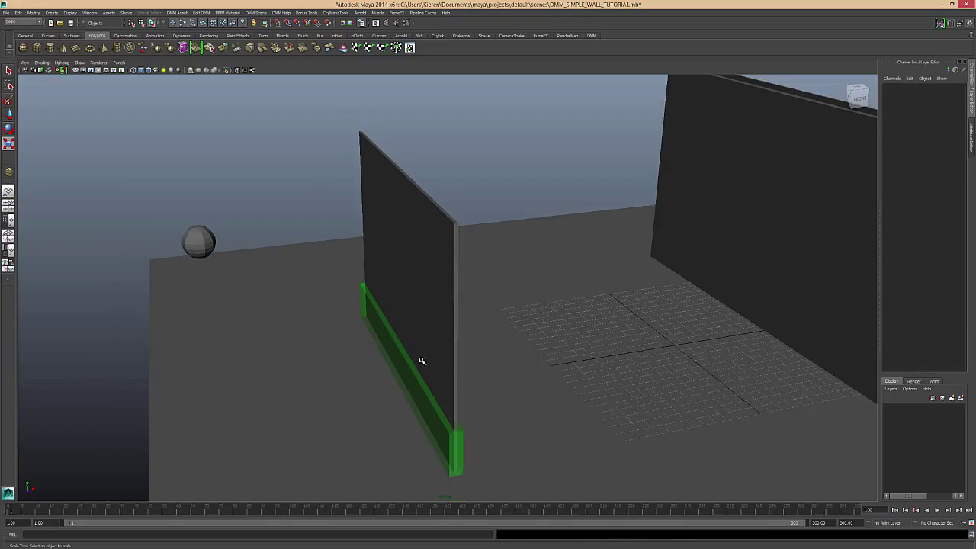
Step: Play the simulation and orbit around as the sphere fractures the plywood wall
click(938, 510)
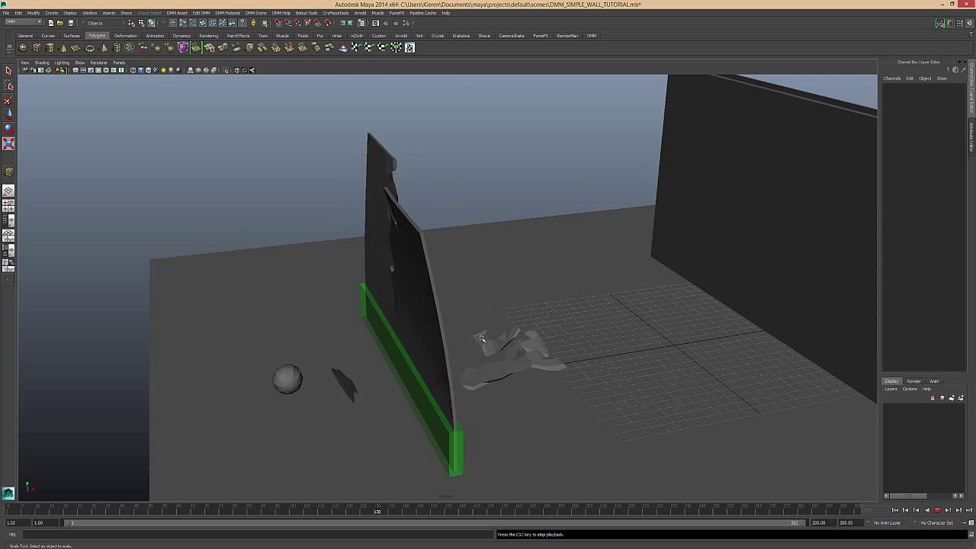
mouse_move(481, 337)
alt+mouse_down()
mouse_move(501, 337)
mouse_move(439, 331)
alt+mouse_up()
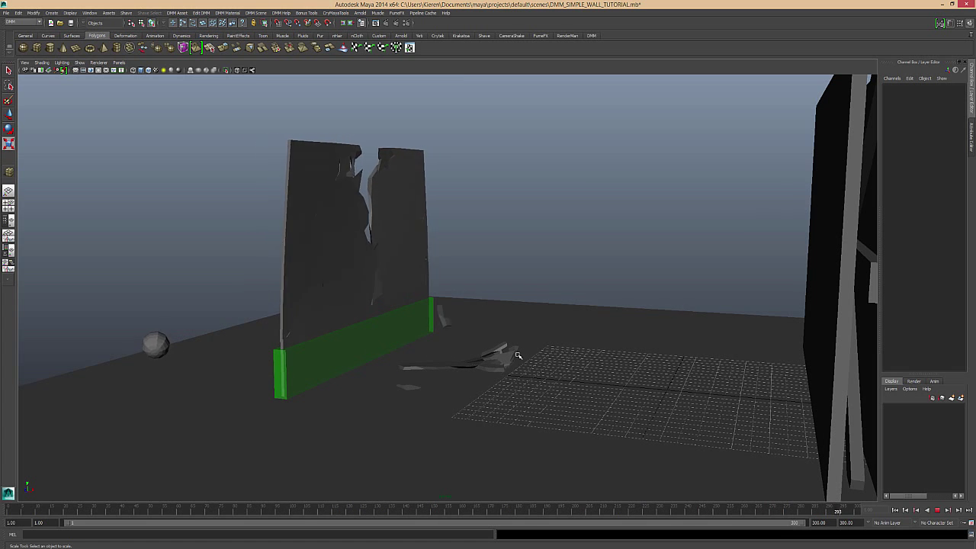
mouse_move(362, 364)
alt+mouse_down()
mouse_move(453, 369)
mouse_move(473, 356)
mouse_move(512, 383)
mouse_move(565, 381)
alt+mouse_up()
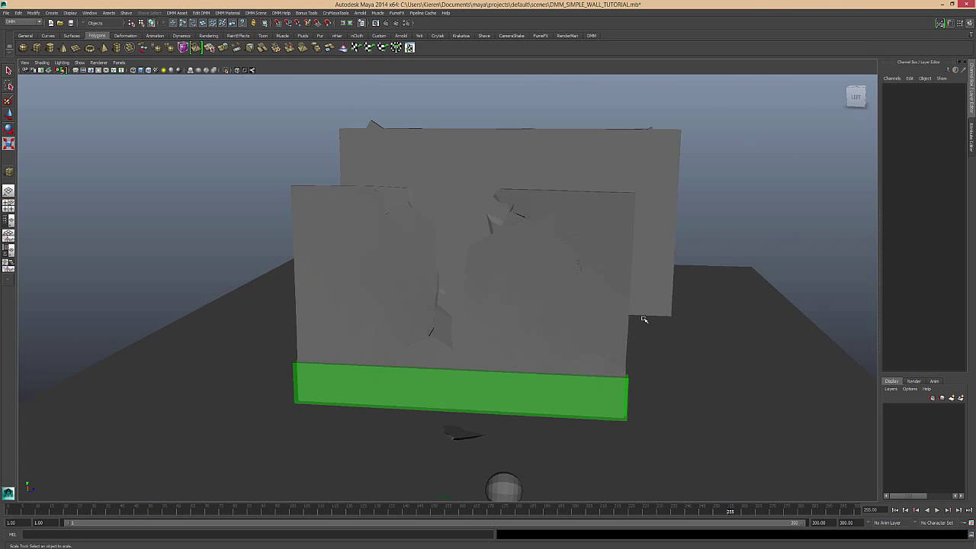
mouse_move(644, 318)
alt+mouse_down()
mouse_move(529, 316)
mouse_move(627, 323)
alt+mouse_up()
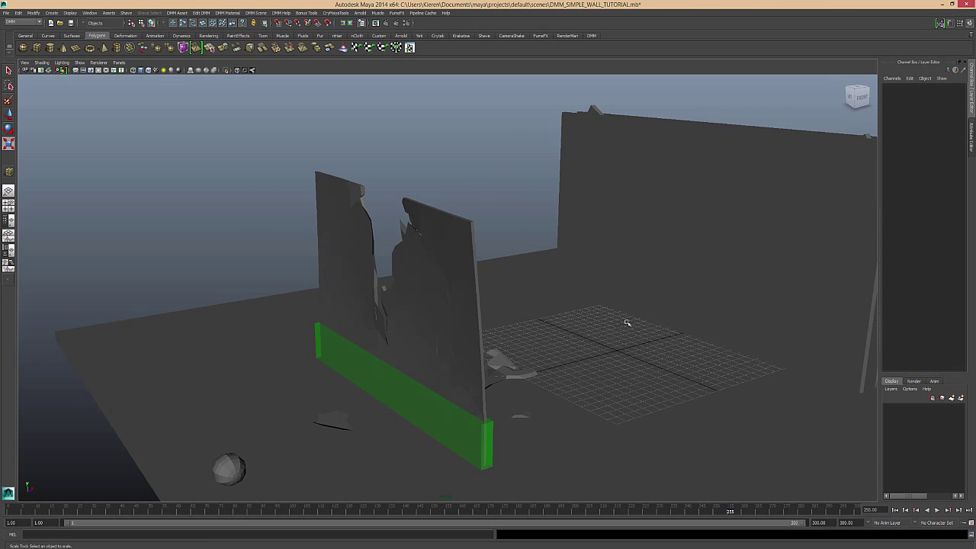
Step: Save the cached scene as DMM_SIMPLE_WALL_TUTORIAL.mb and orbit to view it whole
key(ctrl+s)
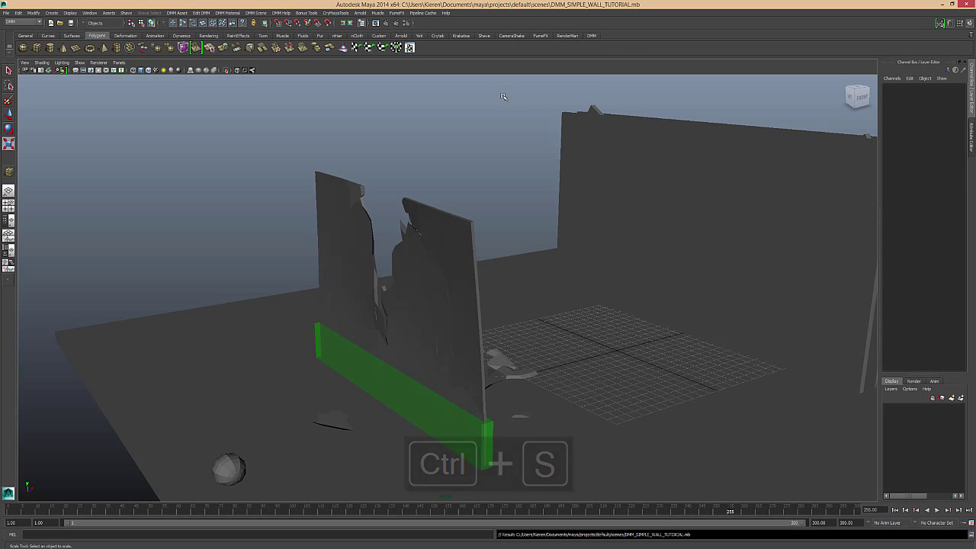
mouse_move(524, 202)
alt+mouse_down()
mouse_move(616, 200)
mouse_move(564, 161)
mouse_move(519, 166)
mouse_move(595, 159)
mouse_move(600, 228)
alt+mouse_up()
alt+right_drag(599, 229, 610, 231)
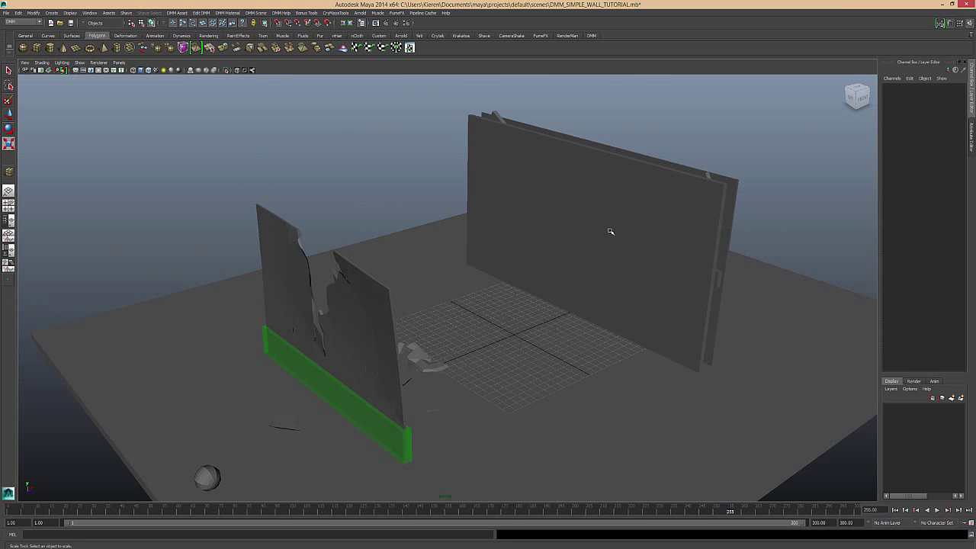